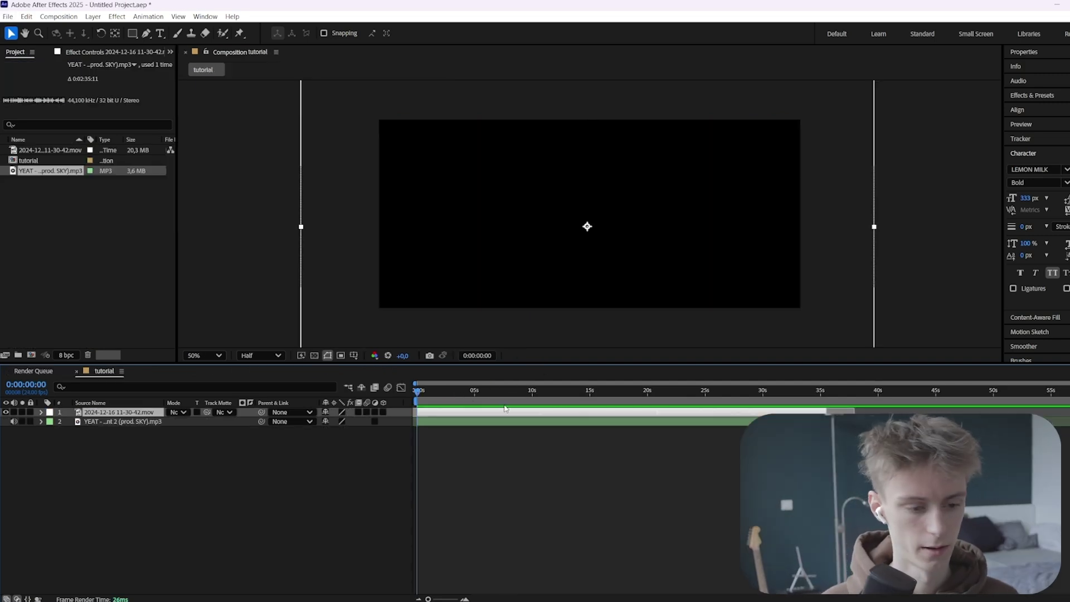
# Scrub through the comp footage and select the YEAT music layer.
pyautogui.moveTo(508, 392); pyautogui.dragTo(493, 411)
pyautogui.click(491, 421)
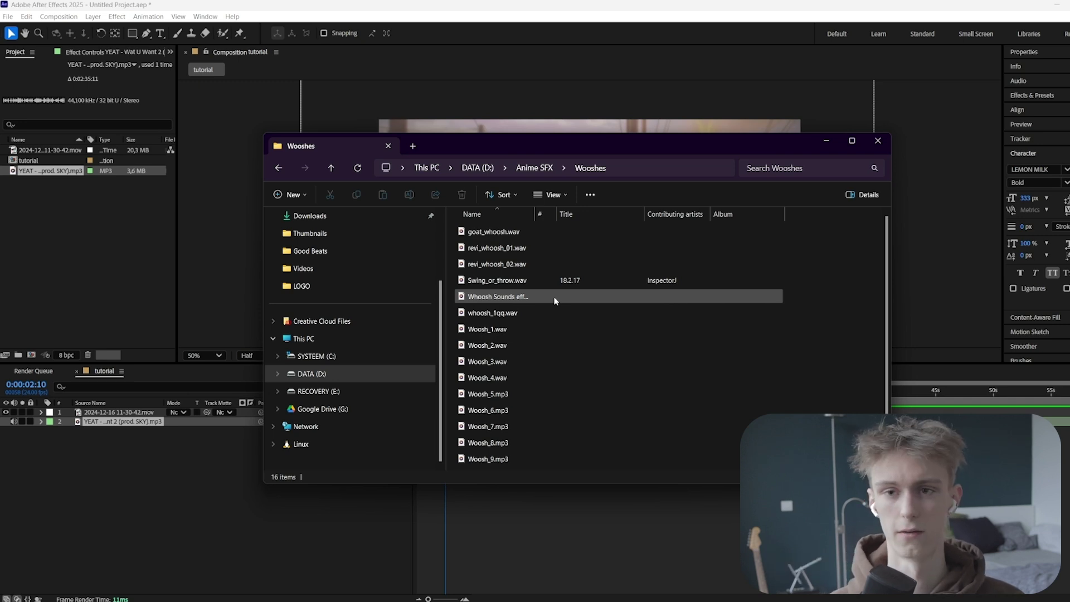
# Drag Woosh_3.wav from the Wooshes folder into the tutorial comp and set the playhead near one second.
pyautogui.click(494, 362)
pyautogui.moveTo(522, 148); pyautogui.dragTo(656, 138)
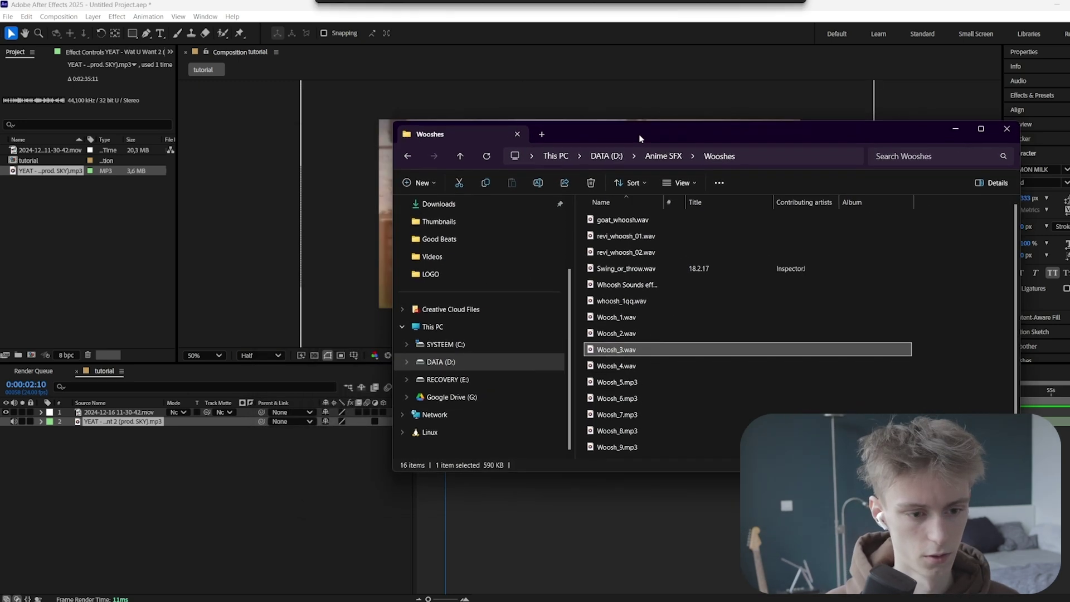
pyautogui.moveTo(618, 352); pyautogui.dragTo(14, 441)
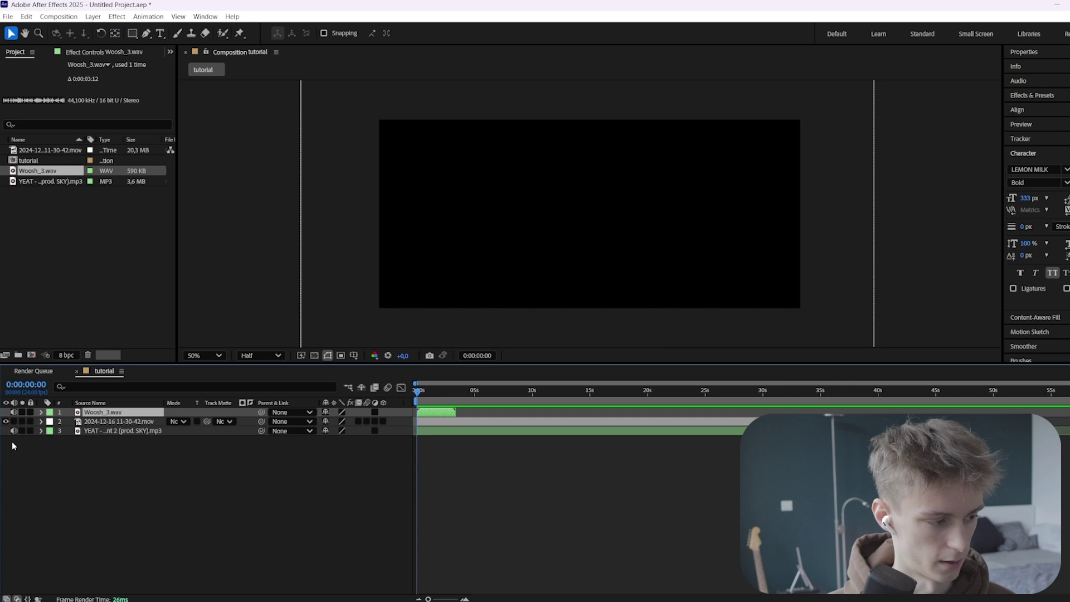
pyautogui.moveTo(433, 393); pyautogui.dragTo(440, 393)
# Start the woosh layer at the playhead and preview it from just before the sound.
pyautogui.press('[')
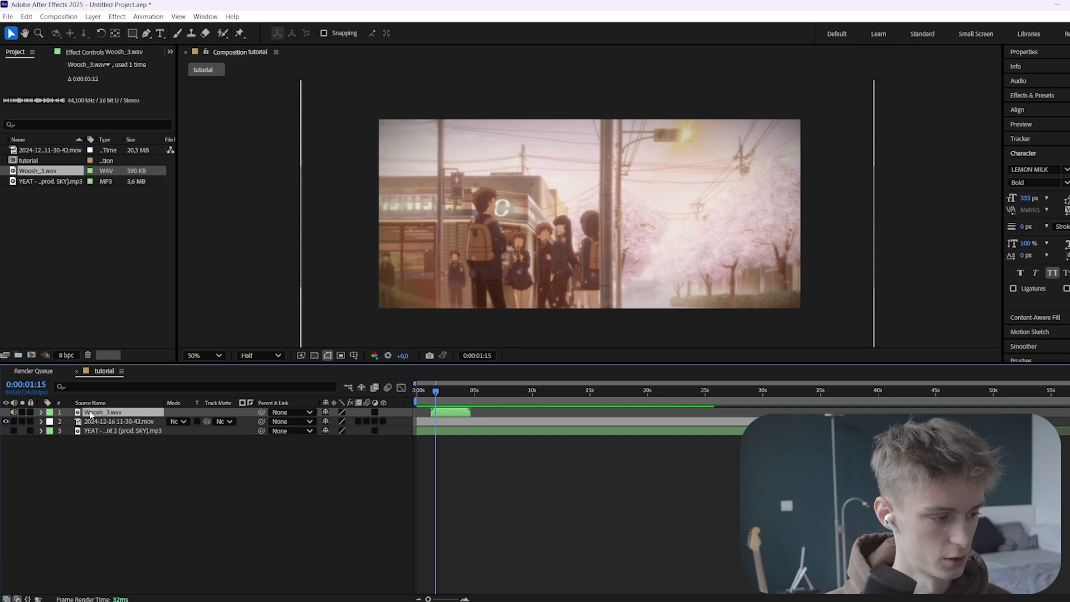
pyautogui.click(41, 413)
pyautogui.click(52, 422)
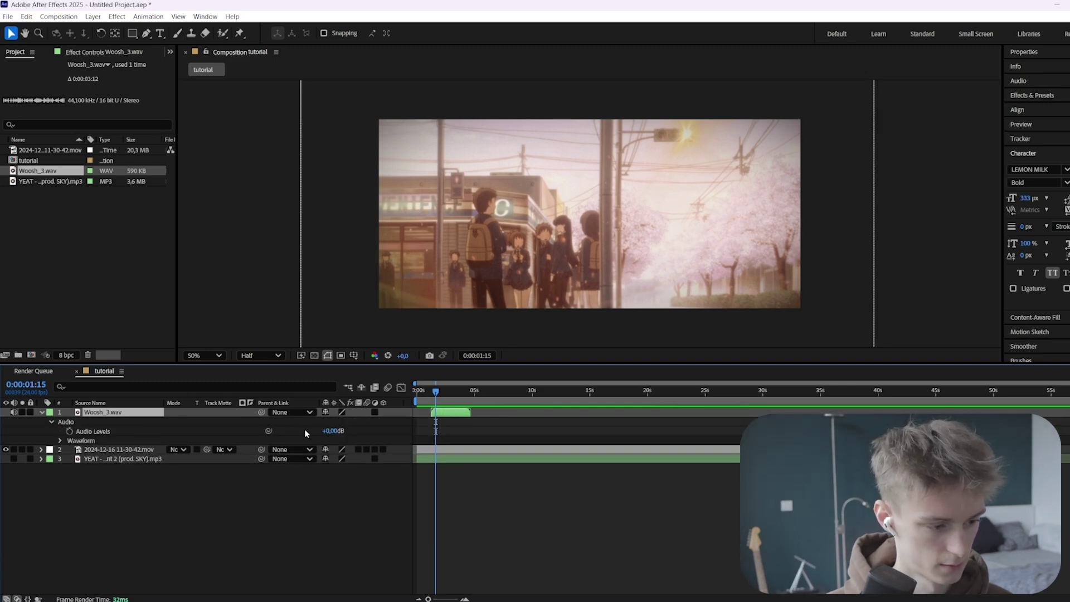
pyautogui.click(42, 413)
pyautogui.moveTo(436, 392); pyautogui.dragTo(432, 394)
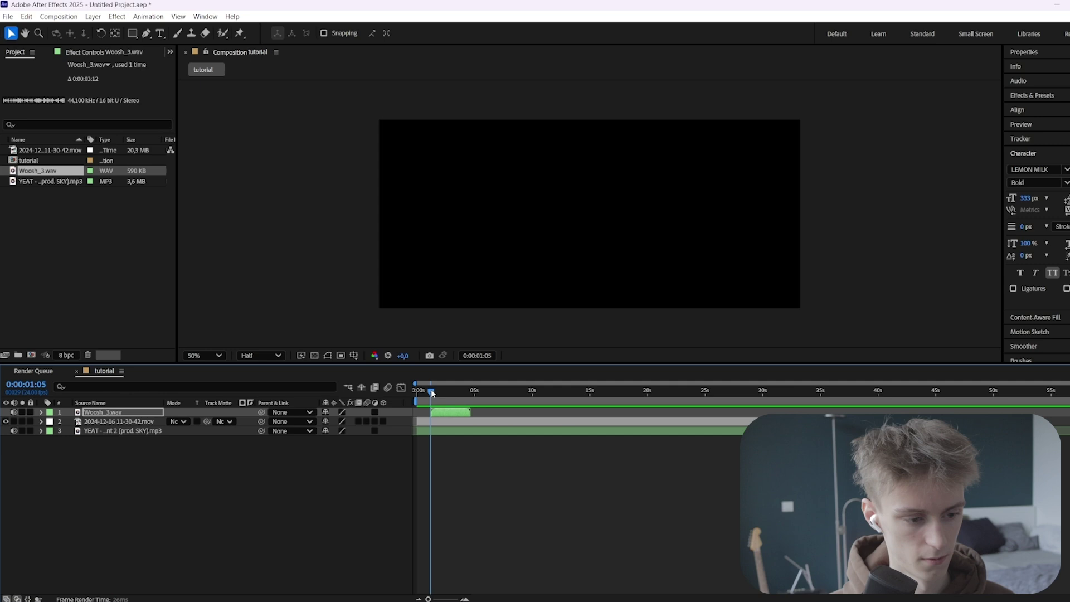
pyautogui.press('space')
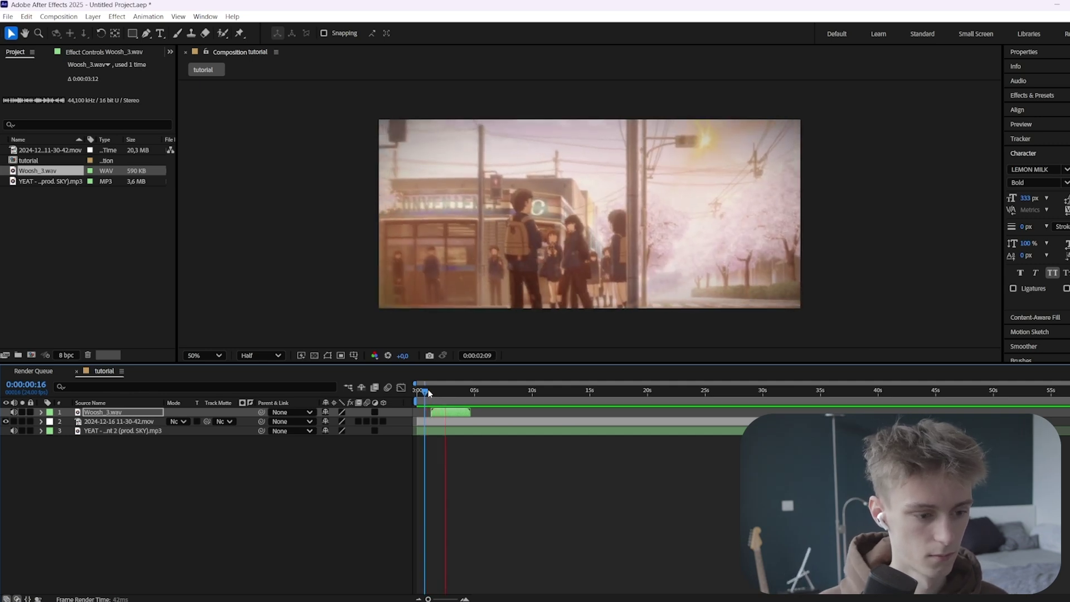
pyautogui.press('space')
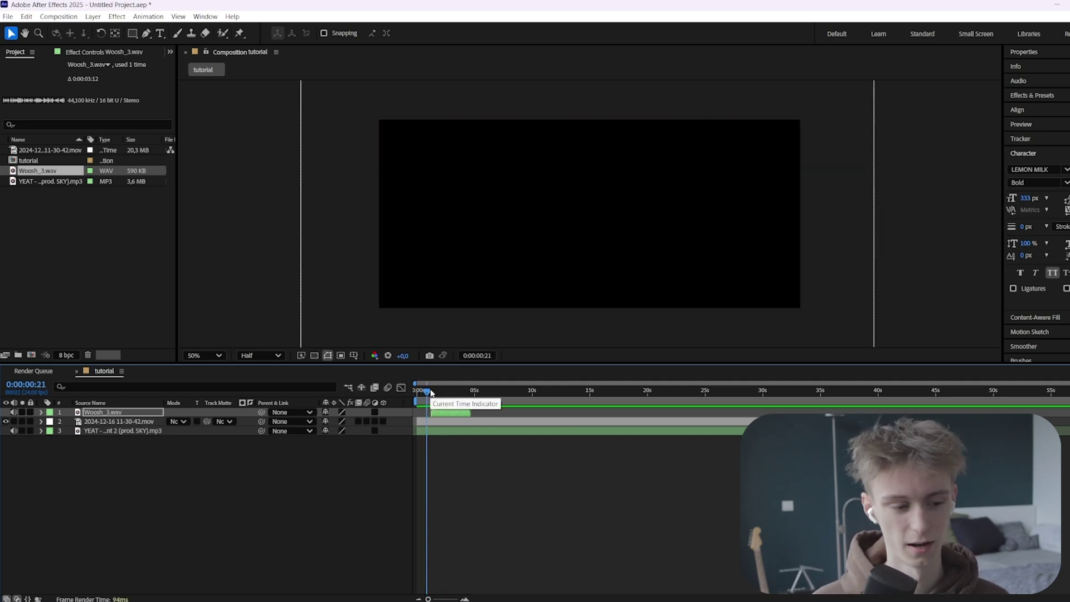
# Set the woosh layer's Audio Levels to +10 dB and collapse its properties.
pyautogui.click(444, 390)
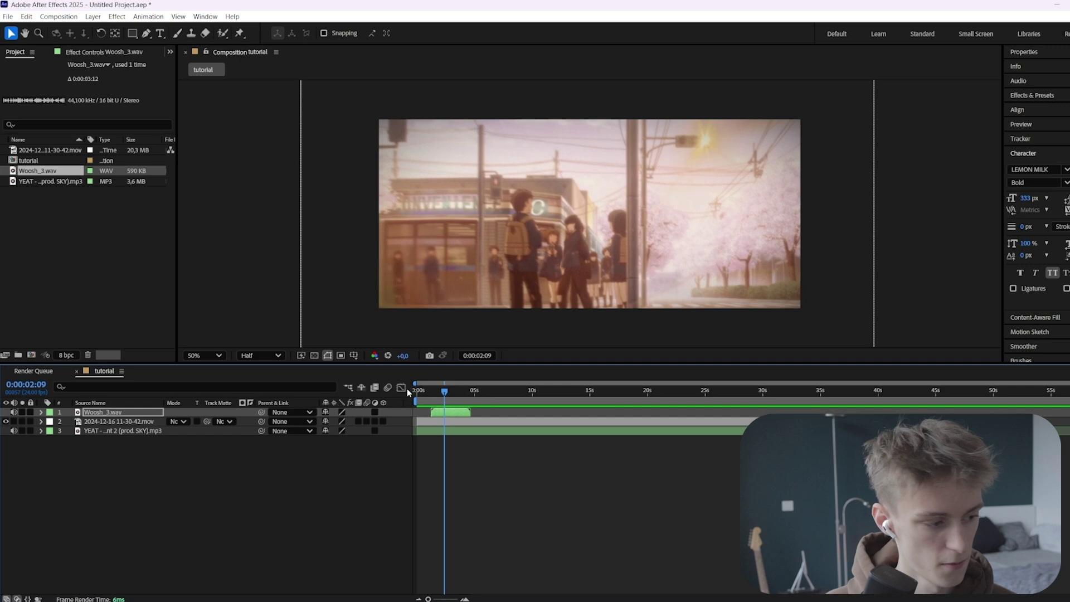
pyautogui.click(42, 412)
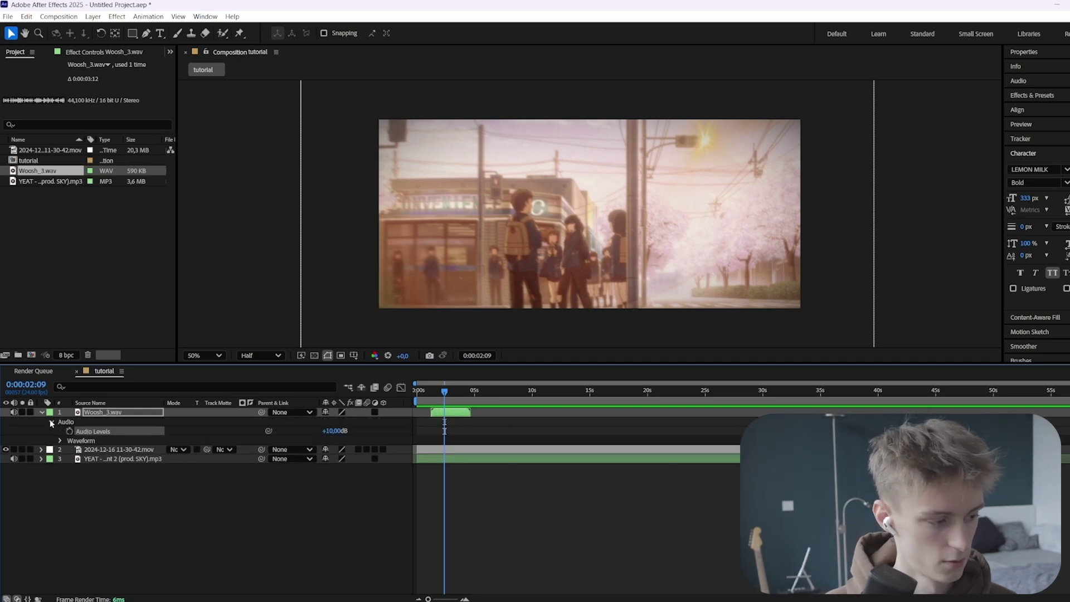
pyautogui.click(323, 432)
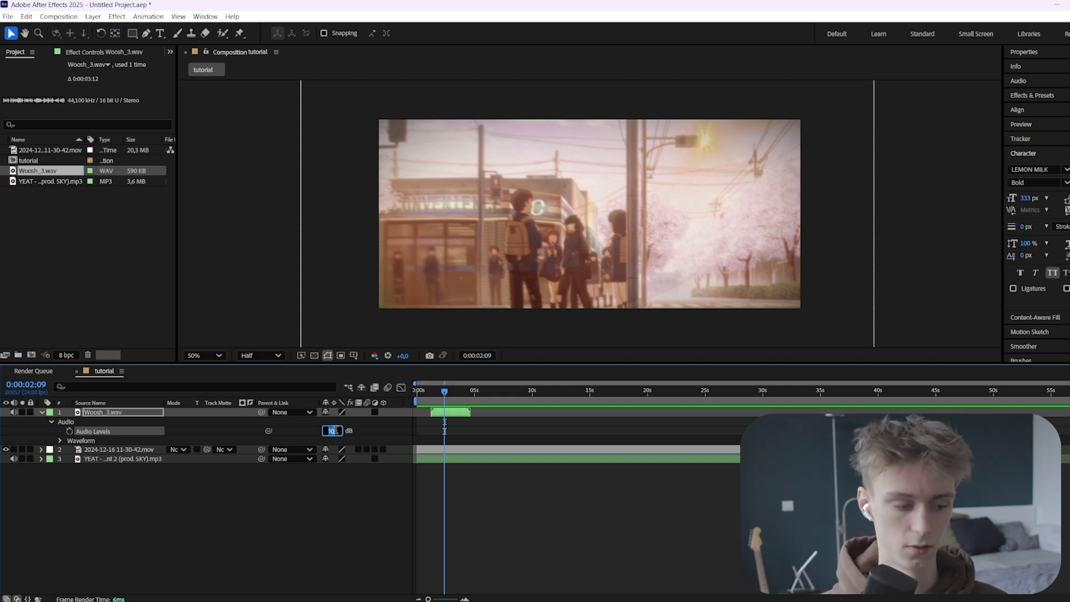
pyautogui.press('Return')
pyautogui.hotkey('ctrl', '`')
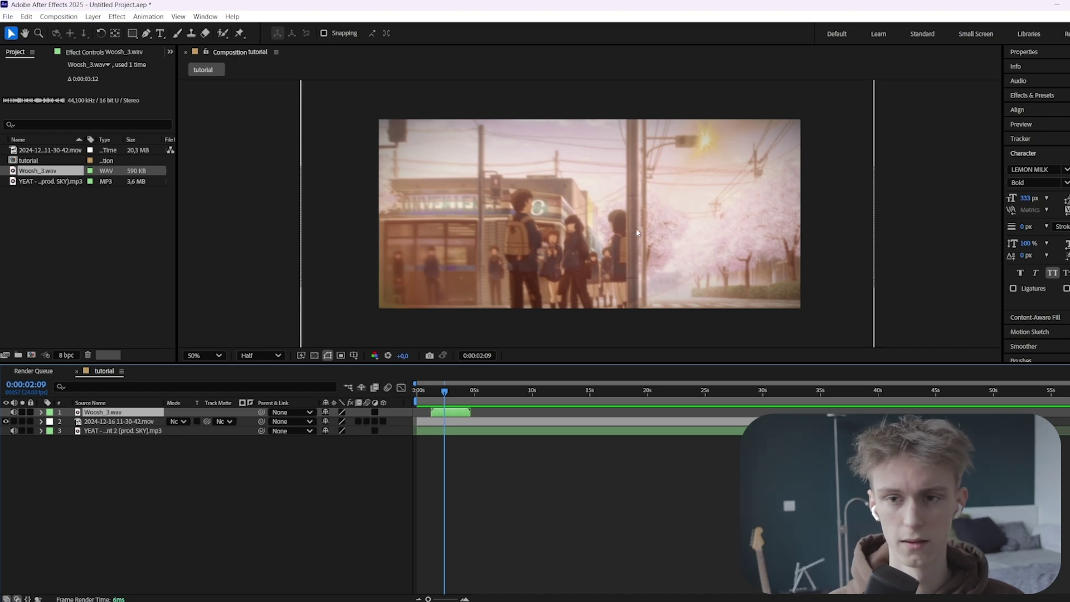
pyautogui.hotkey('ctrl', '5')
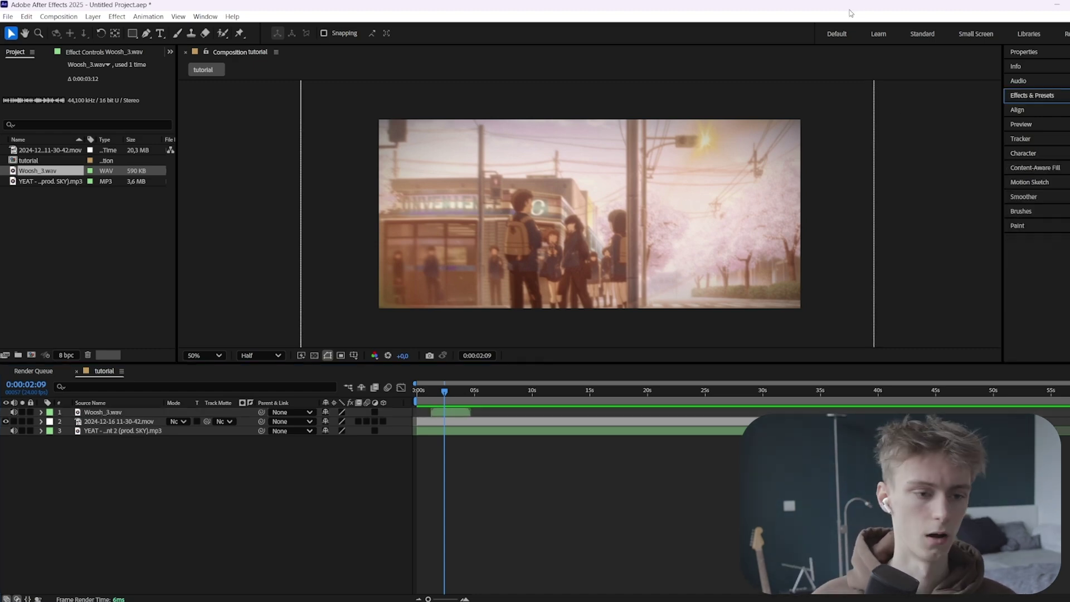
# Expand the Audio category in Effects & Presets and pick Parametric EQ.
pyautogui.click(1014, 98)
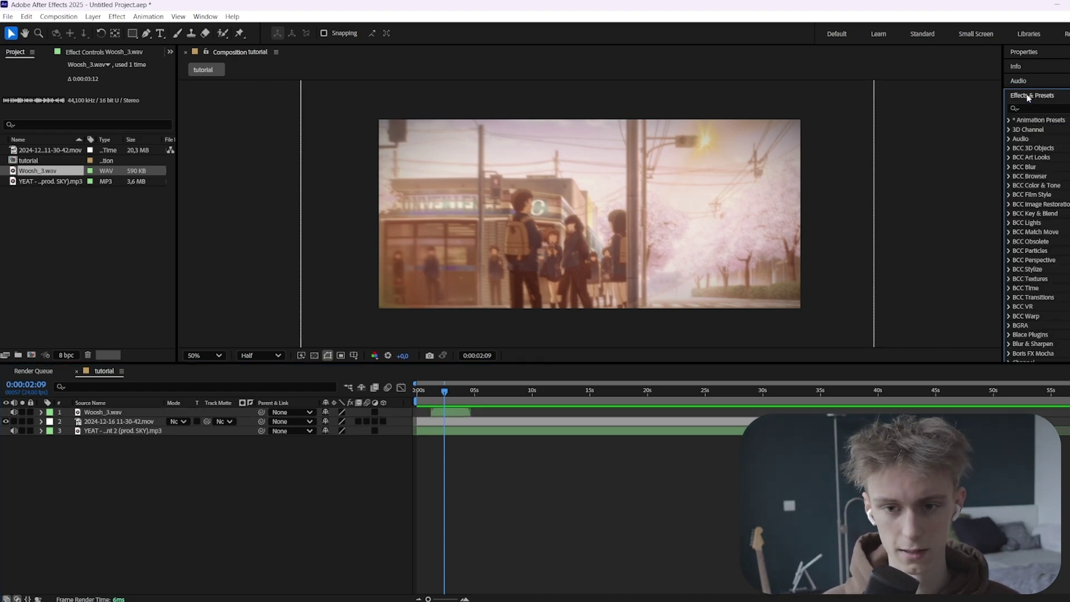
pyautogui.click(1010, 139)
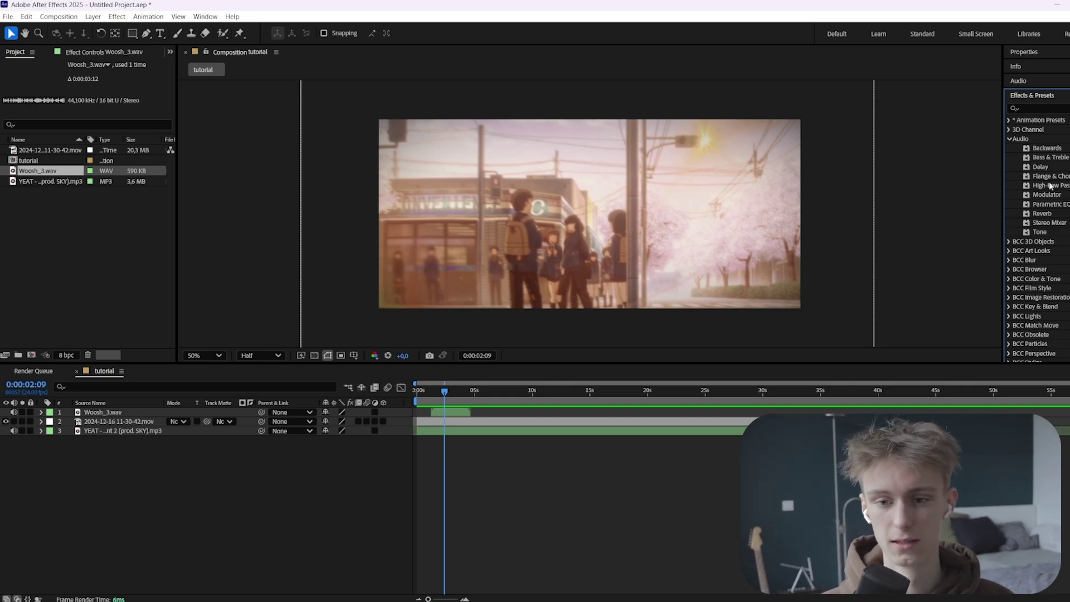
pyautogui.click(1048, 157)
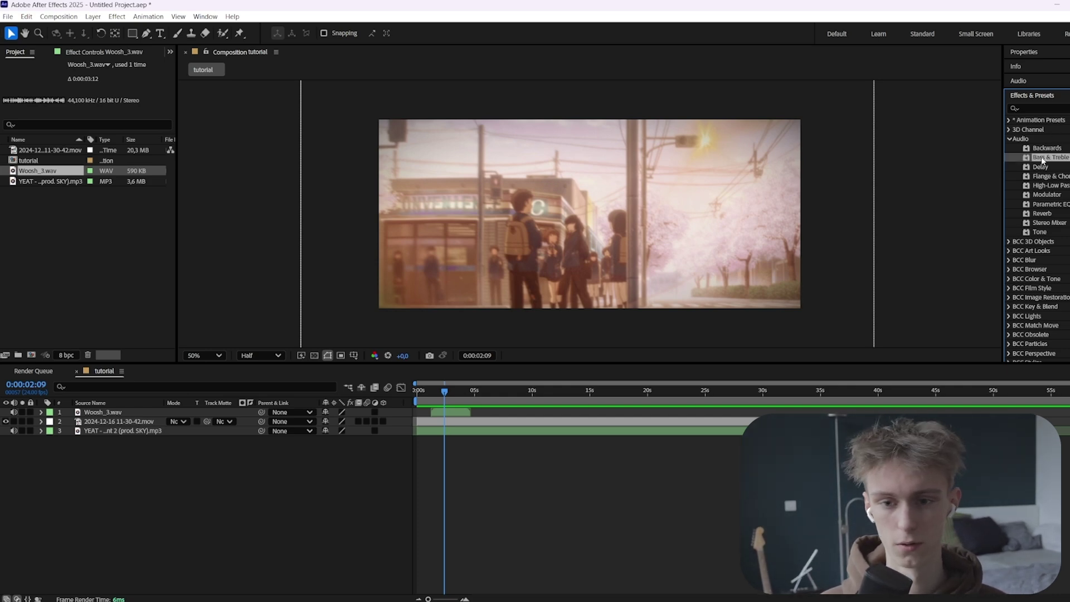
pyautogui.click(1042, 207)
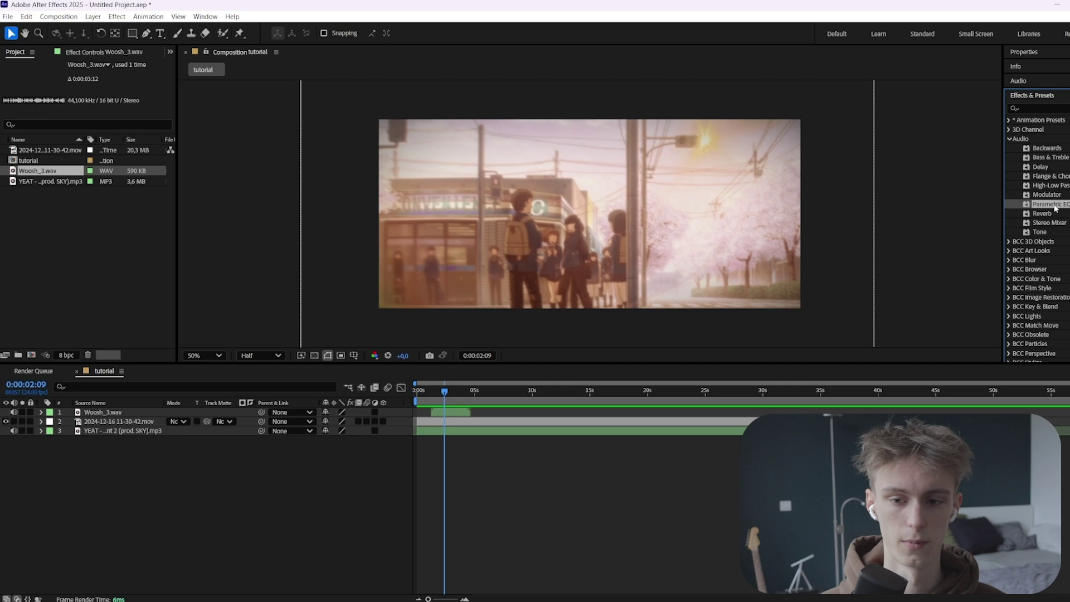
# Apply Parametric EQ to Woosh_3.wav, trying bands 2 and 3 but keeping only band 1 on.
pyautogui.moveTo(1046, 207); pyautogui.dragTo(451, 413)
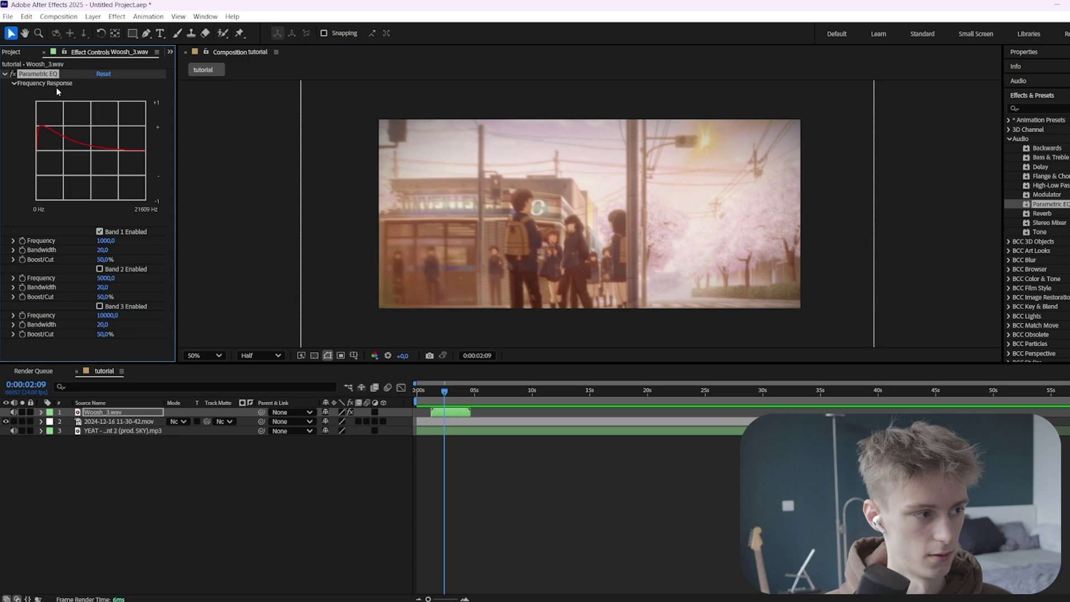
pyautogui.click(99, 269)
pyautogui.click(100, 306)
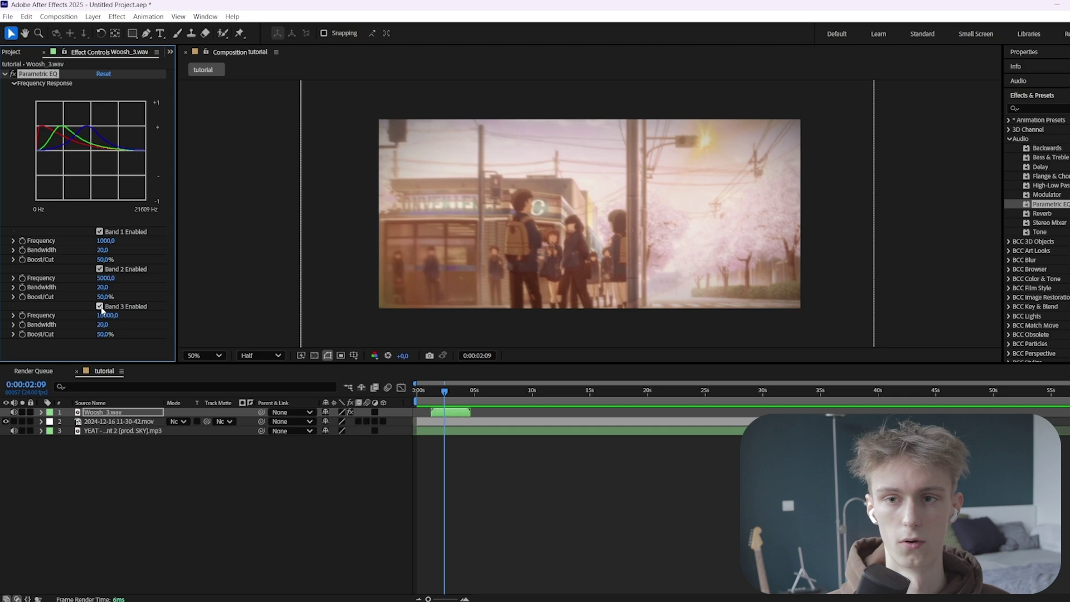
pyautogui.click(100, 306)
pyautogui.click(100, 269)
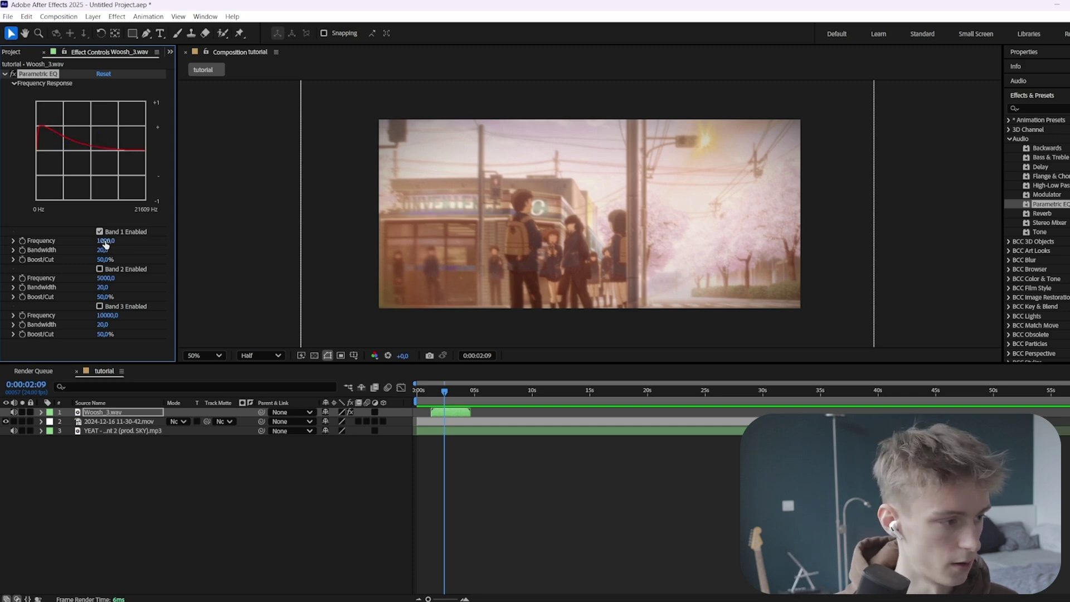
pyautogui.moveTo(106, 241)
pyautogui.mouseDown()
pyautogui.moveTo(156, 240)
pyautogui.moveTo(123, 241)
pyautogui.moveTo(114, 221)
pyautogui.moveTo(138, 245)
pyautogui.moveTo(116, 246)
pyautogui.mouseUp()
# Set band 1's frequency to 1,0 and its bandwidth to 29,5.
pyautogui.click(104, 241)
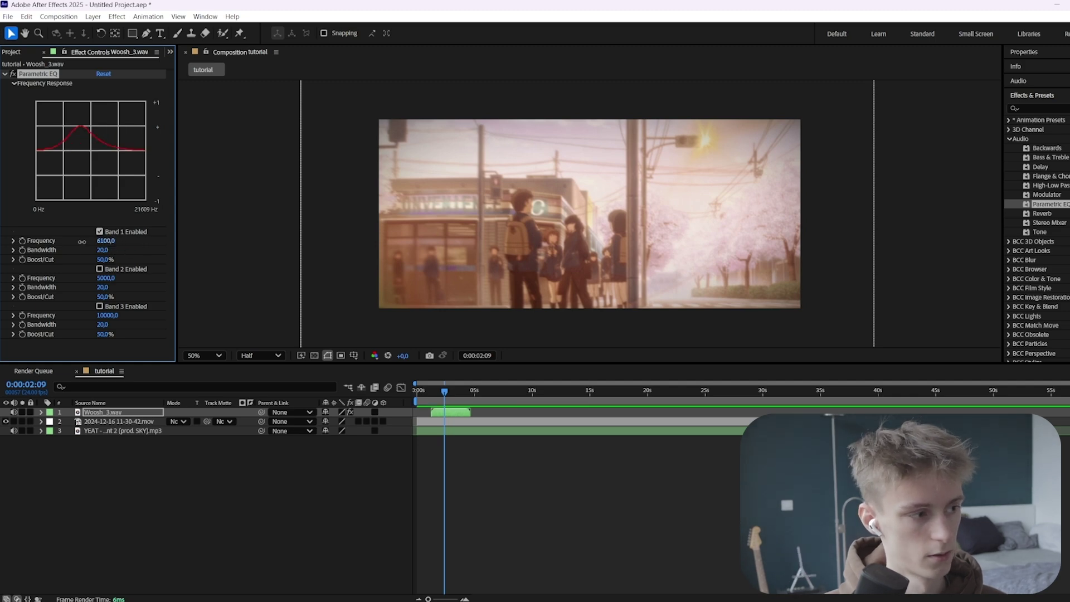
pyautogui.write('400')
pyautogui.press('Return')
pyautogui.moveTo(112, 242); pyautogui.dragTo(25, 139)
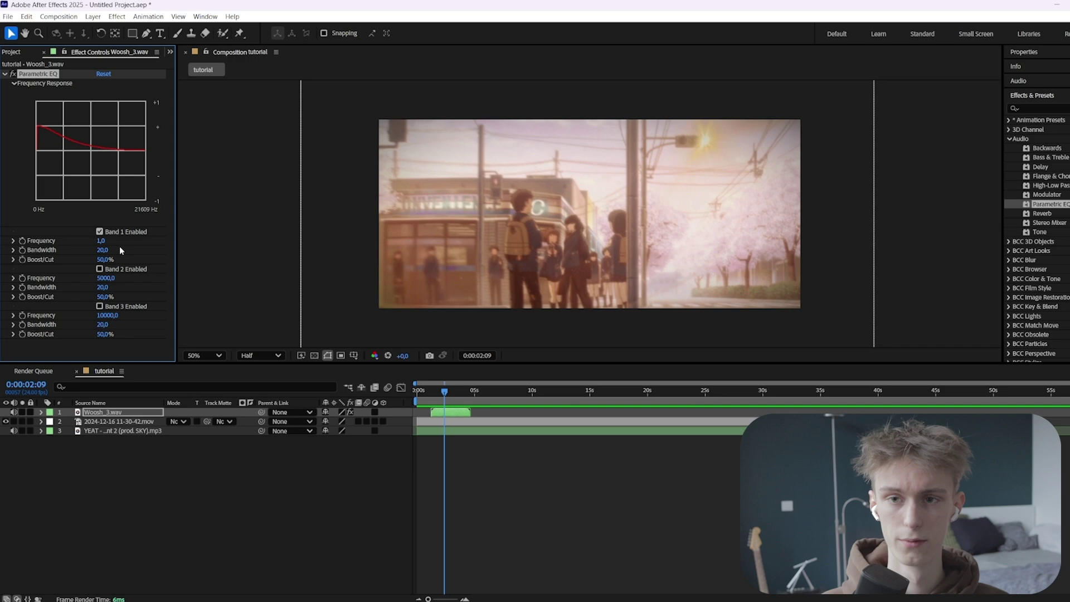
pyautogui.moveTo(103, 250)
pyautogui.mouseDown()
pyautogui.moveTo(176, 250)
pyautogui.moveTo(114, 250)
pyautogui.mouseUp()
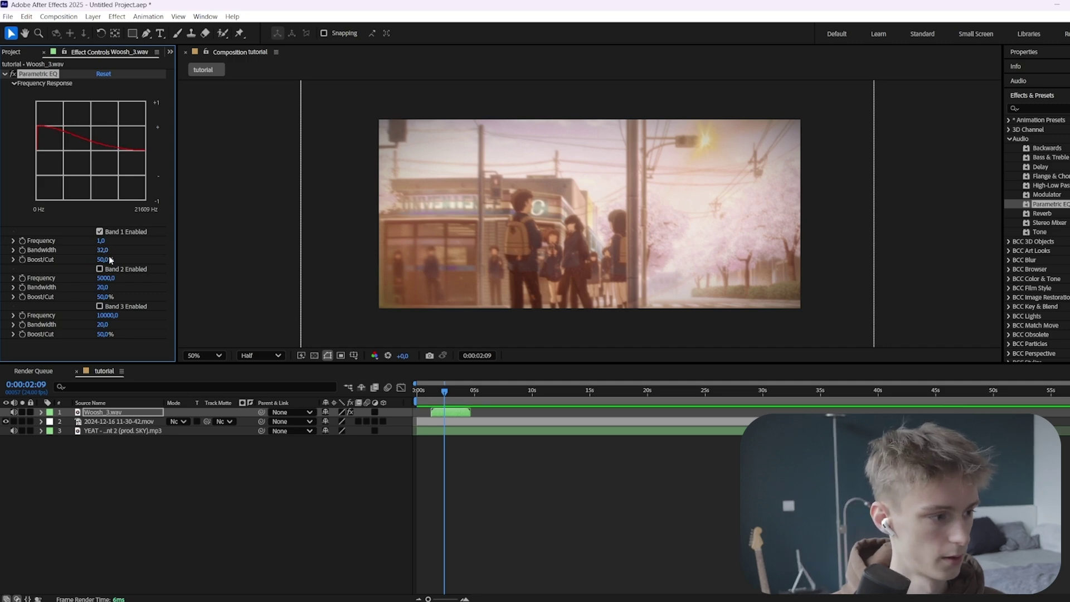
pyautogui.moveTo(103, 252); pyautogui.dragTo(91, 252)
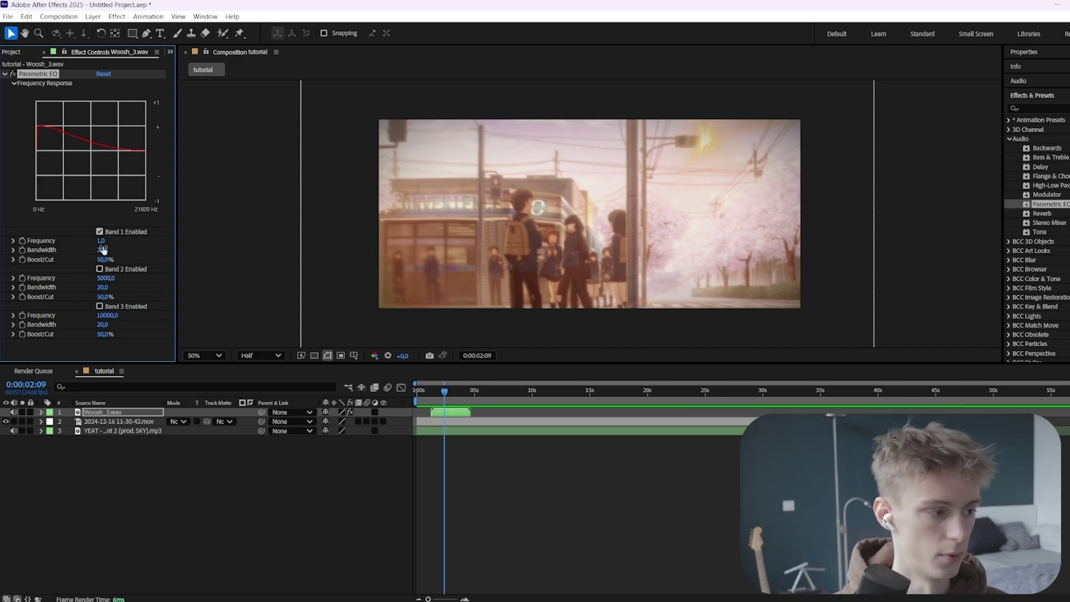
# Set band 1's boost/cut to -58% and preview the EQ'd woosh.
pyautogui.click(103, 259)
pyautogui.write('75')
pyautogui.press('Return')
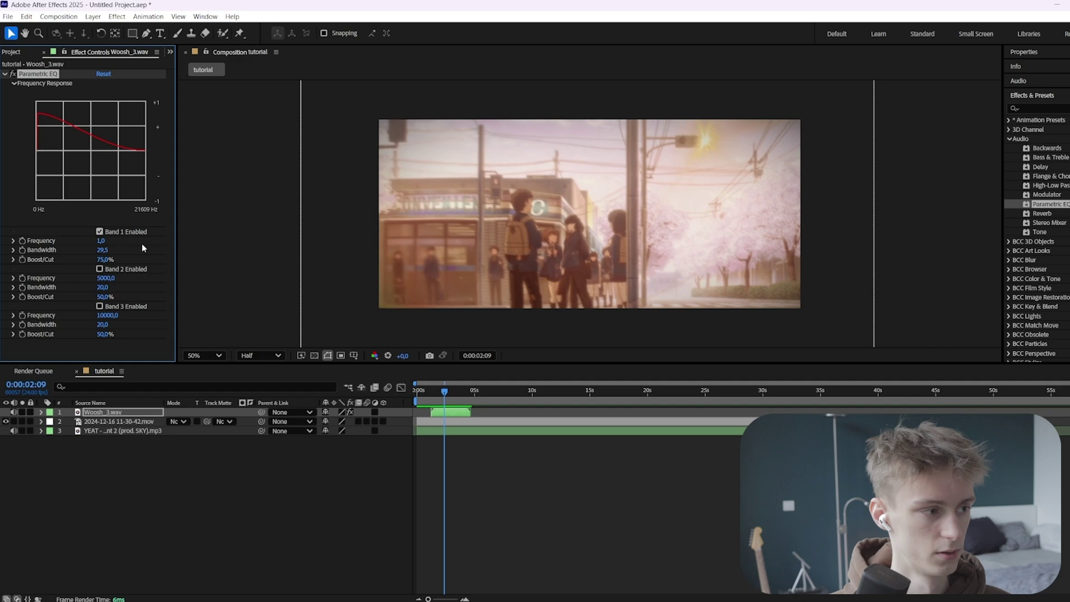
pyautogui.moveTo(87, 260); pyautogui.dragTo(95, 269)
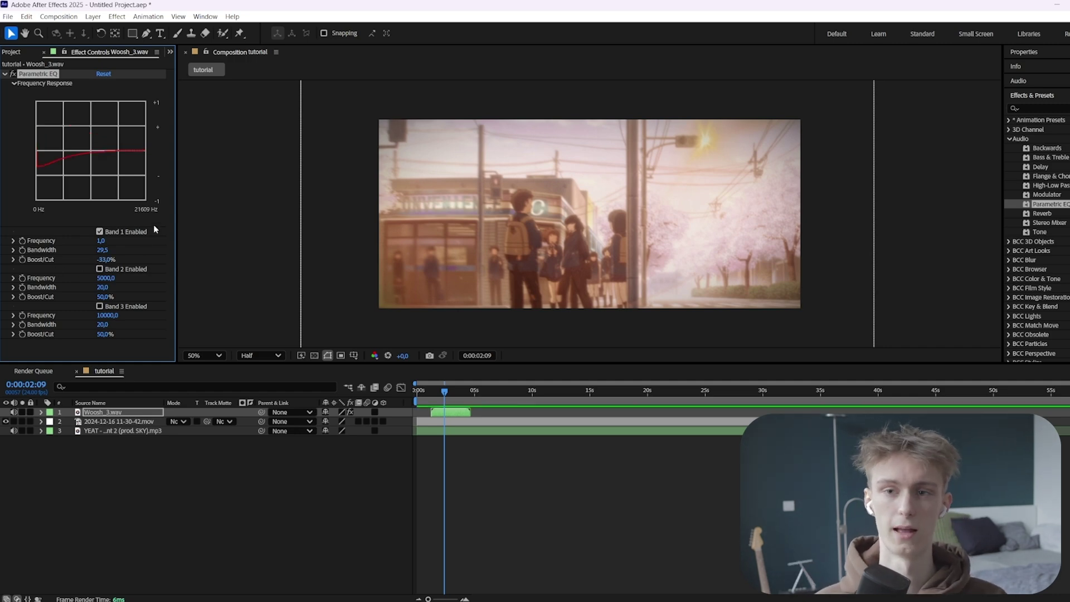
pyautogui.click(427, 390)
pyautogui.press('space')
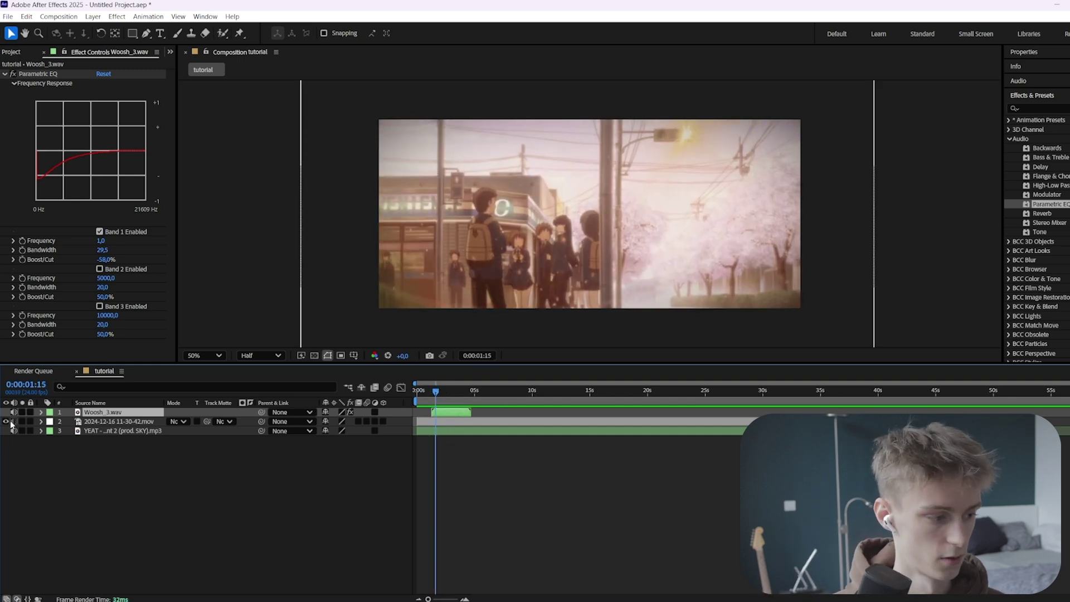
pyautogui.click(41, 413)
pyautogui.click(333, 441)
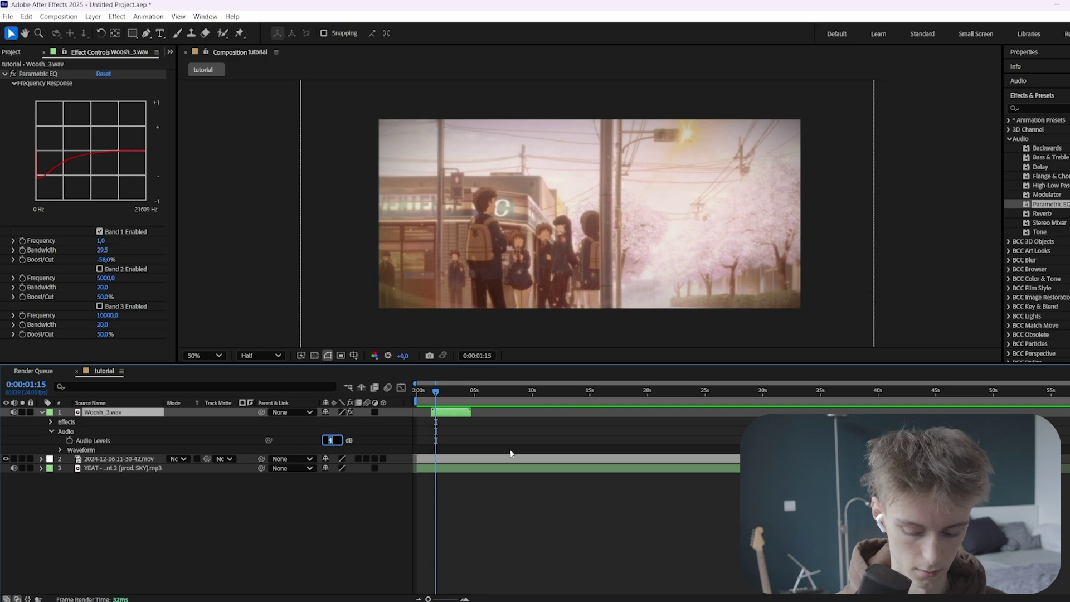
pyautogui.write('8')
pyautogui.press('Return')
pyautogui.click(428, 392)
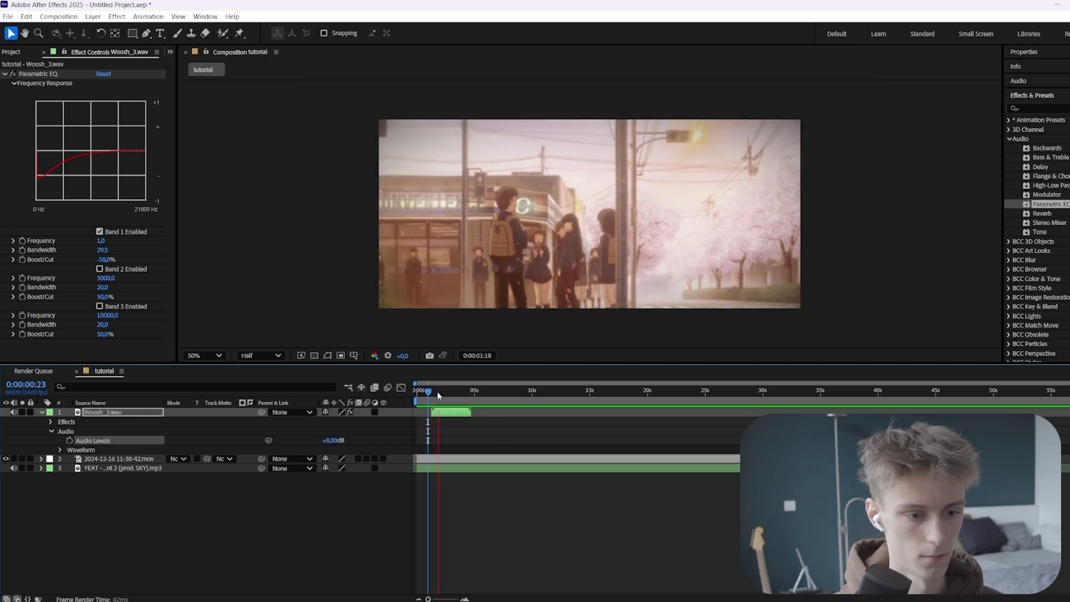
pyautogui.press('space')
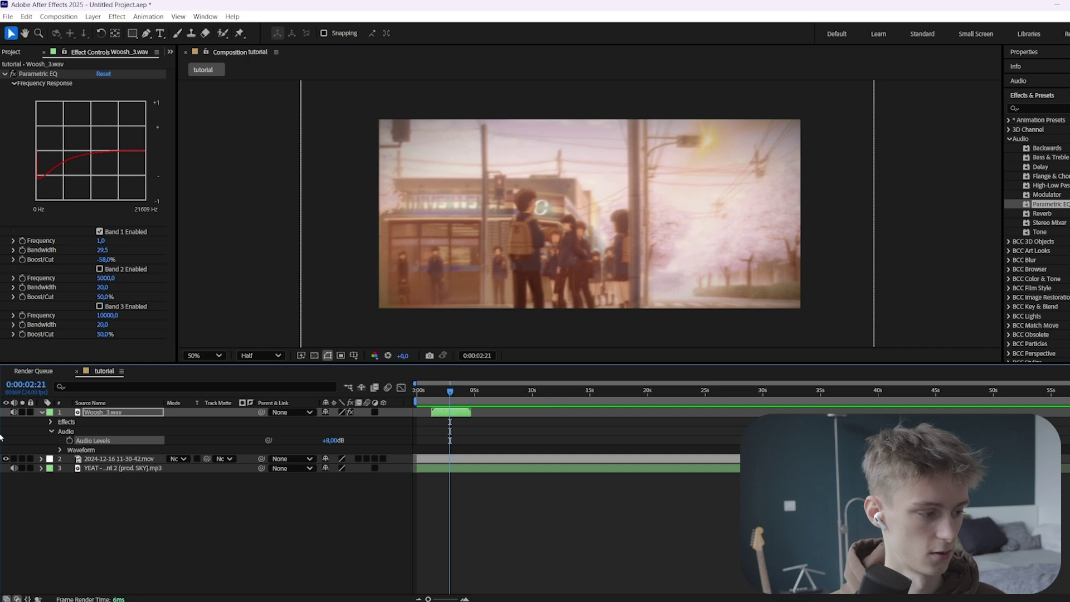
pyautogui.hotkey('ctrl', '`')
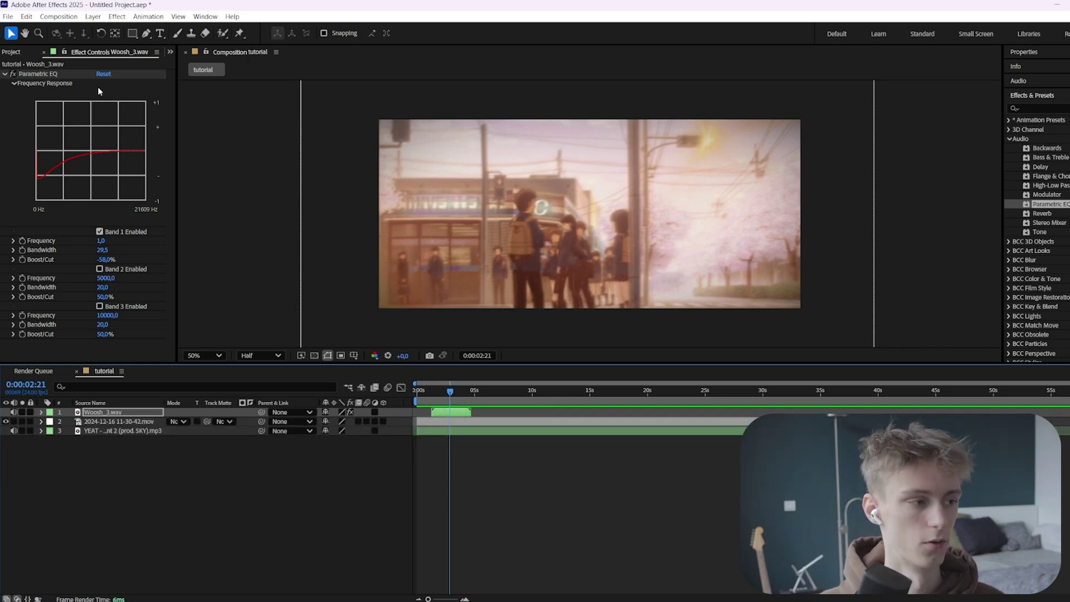
pyautogui.click(45, 113)
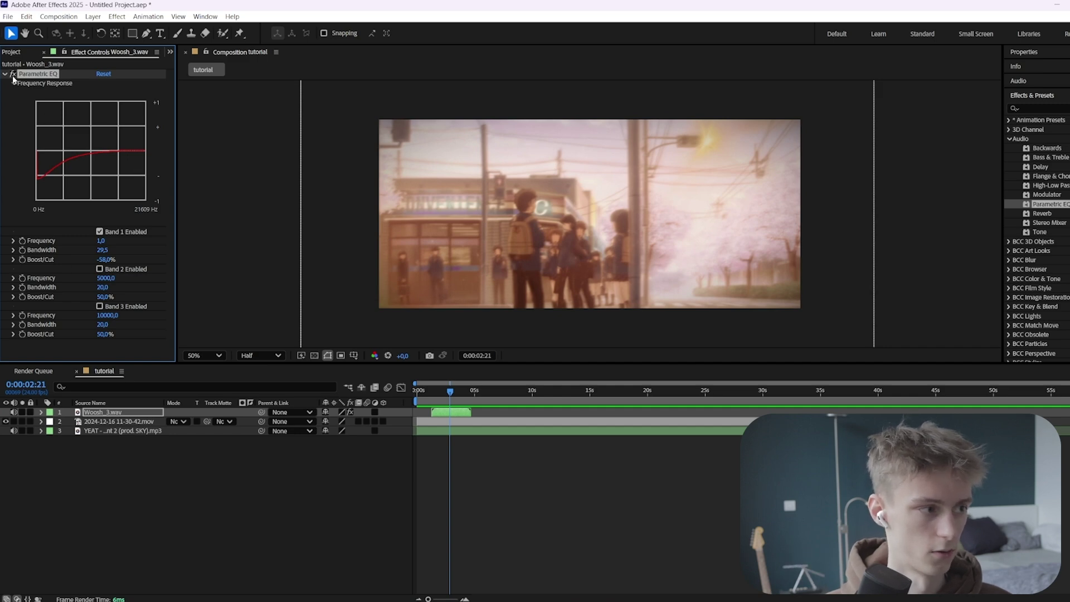
pyautogui.click(1052, 157)
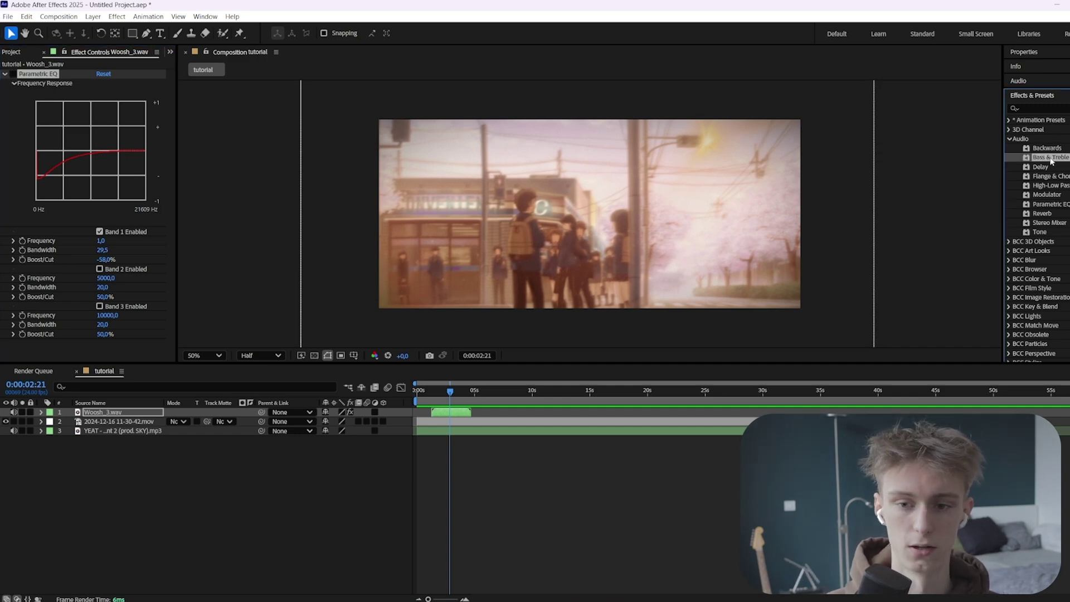
pyautogui.moveTo(1052, 160); pyautogui.dragTo(114, 338)
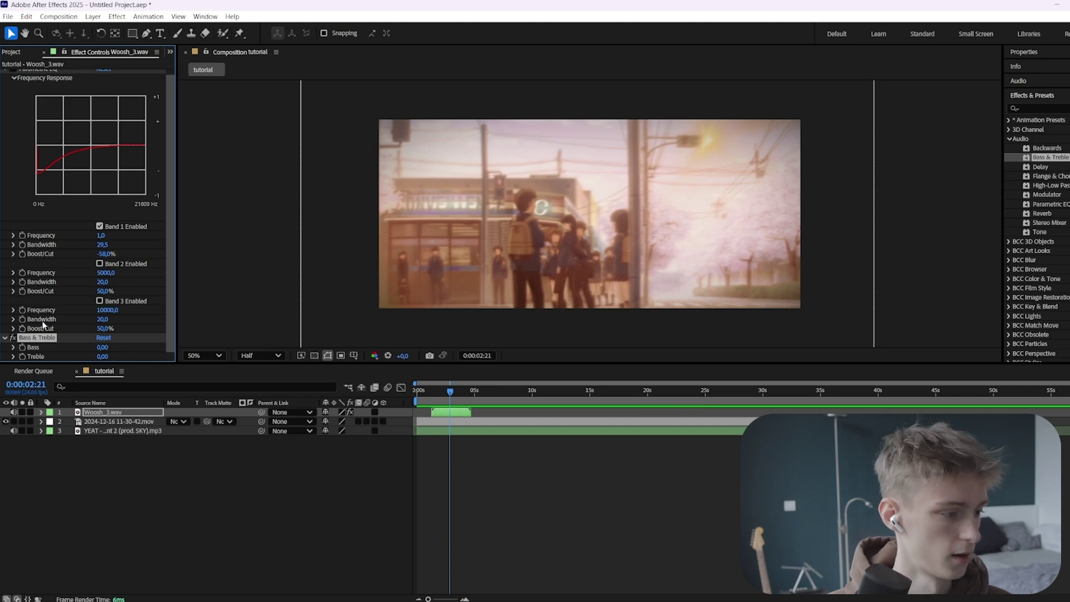
pyautogui.moveTo(100, 349); pyautogui.dragTo(85, 348)
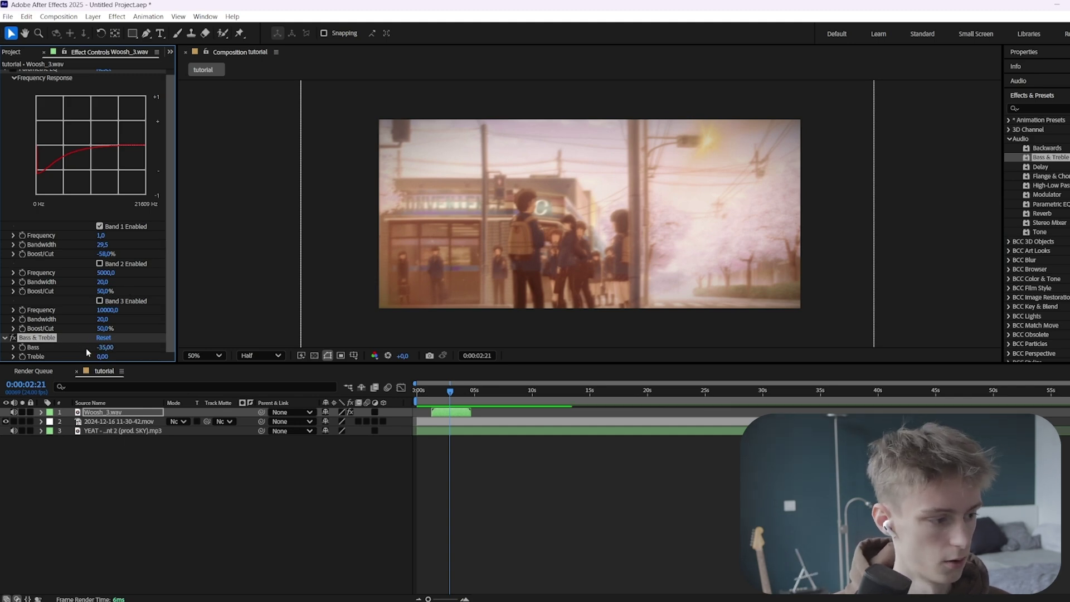
pyautogui.click(425, 391)
pyautogui.press('space')
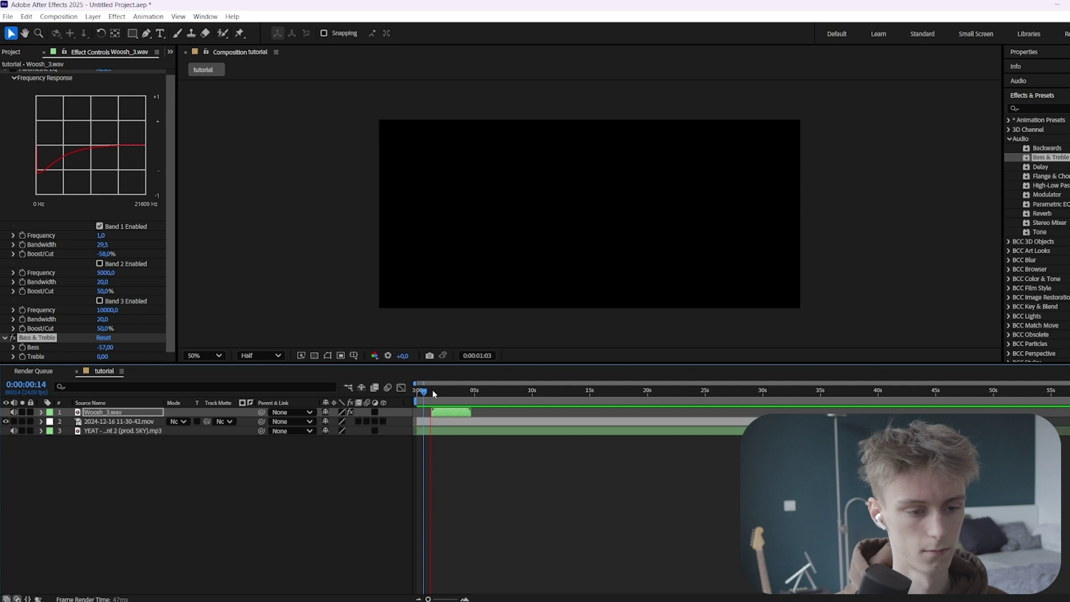
pyautogui.click(445, 400)
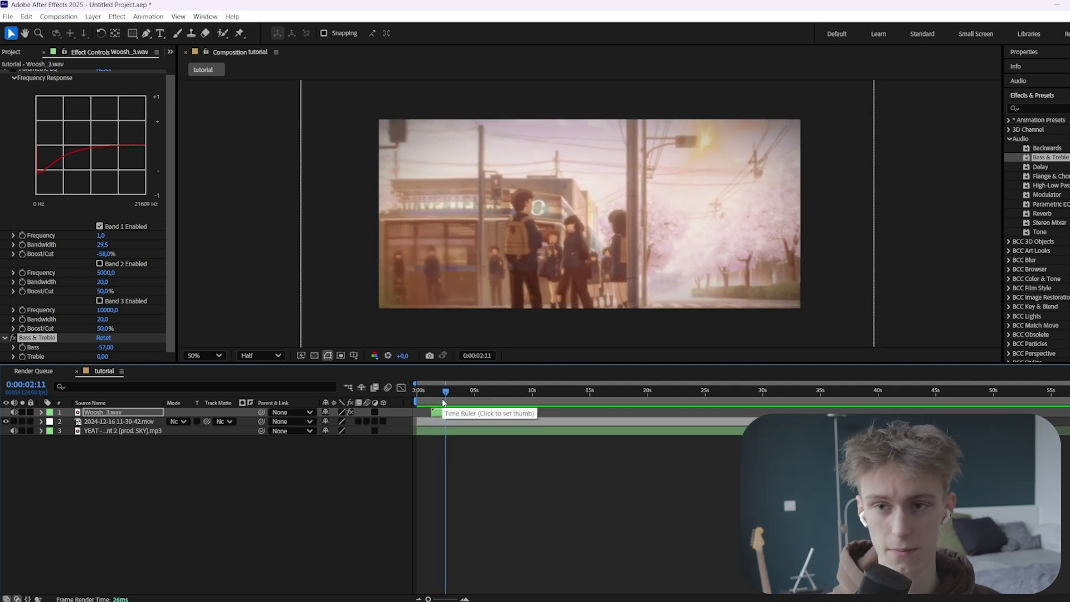
pyautogui.scroll(1, 162, 127)
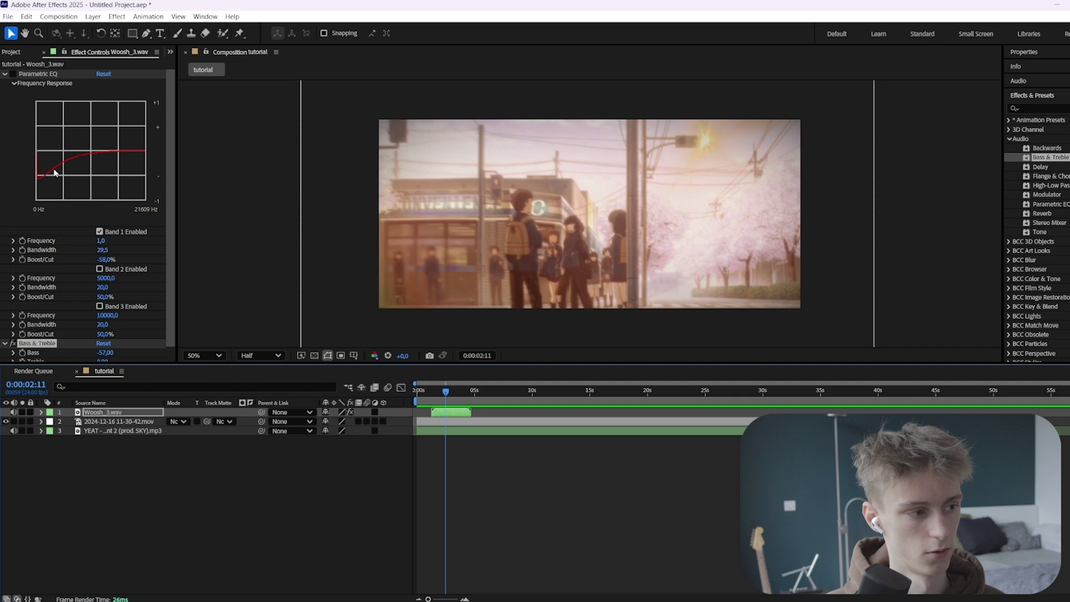
pyautogui.scroll(-1, 42, 319)
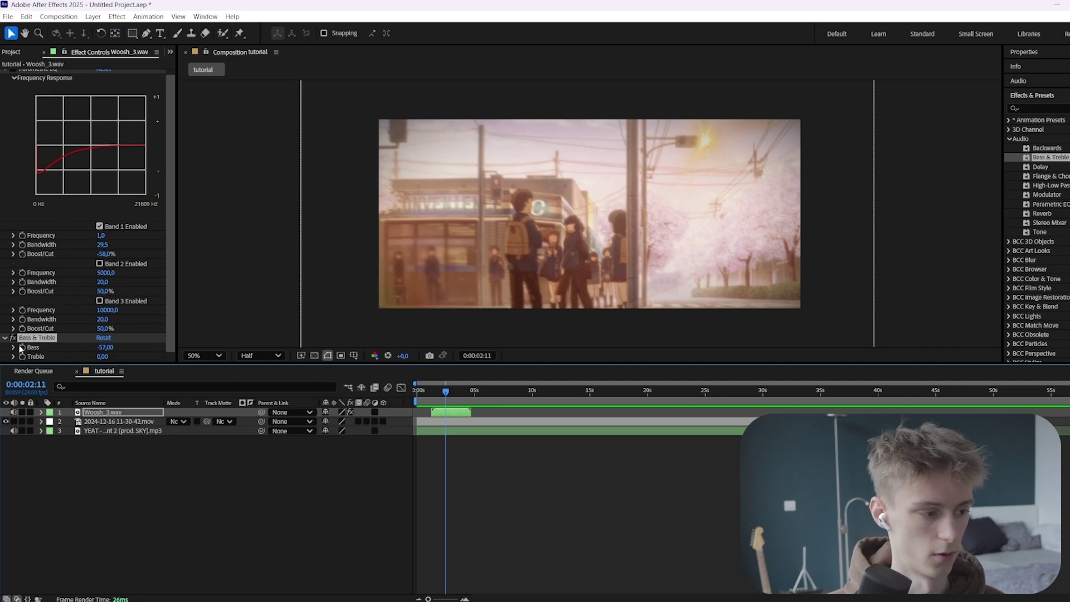
pyautogui.press('Delete')
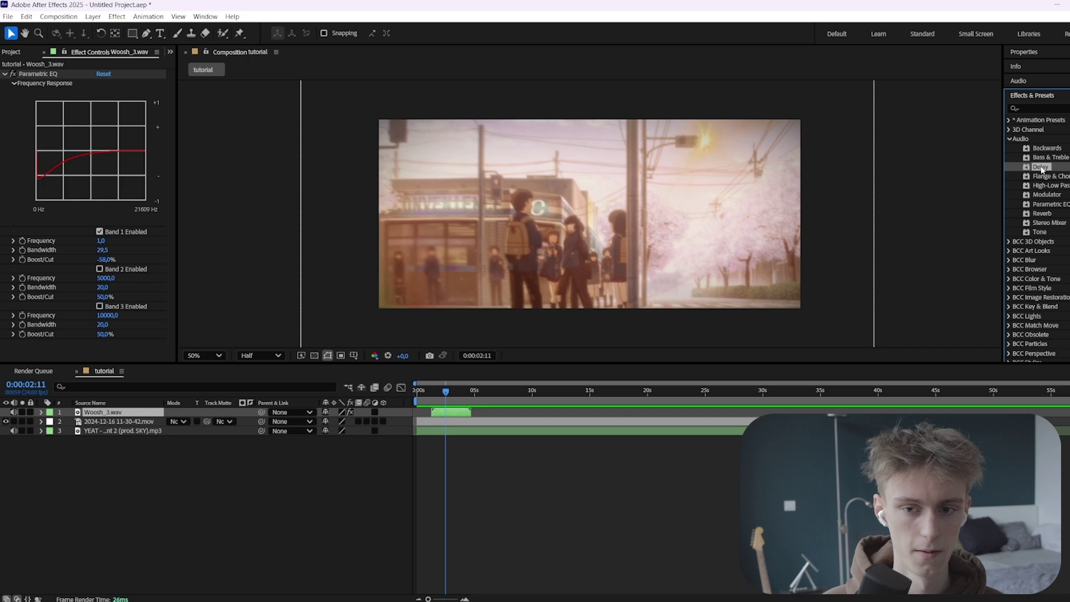
# Apply Delay to Woosh_3.wav and tune its Delay Time toward 480 ms, previewing the result.
pyautogui.moveTo(1040, 168); pyautogui.dragTo(71, 298)
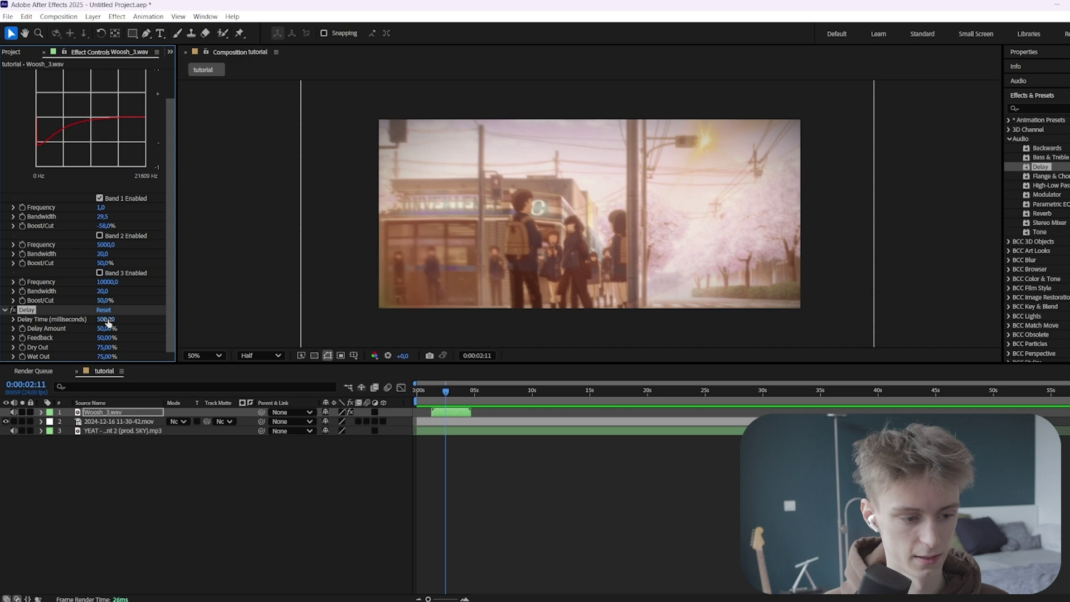
pyautogui.moveTo(108, 324); pyautogui.dragTo(15, 435)
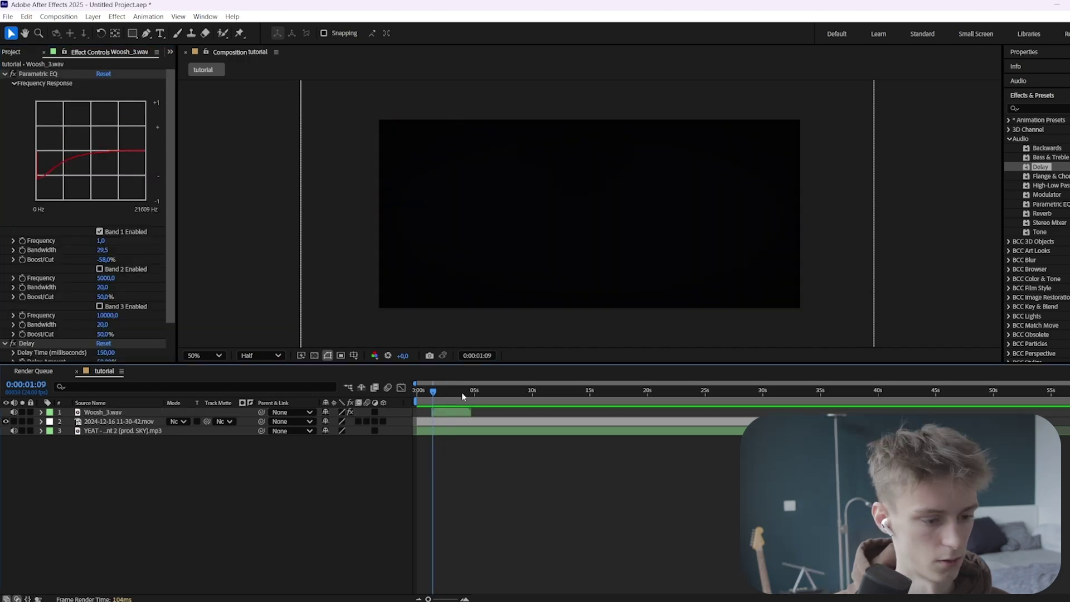
pyautogui.click(422, 392)
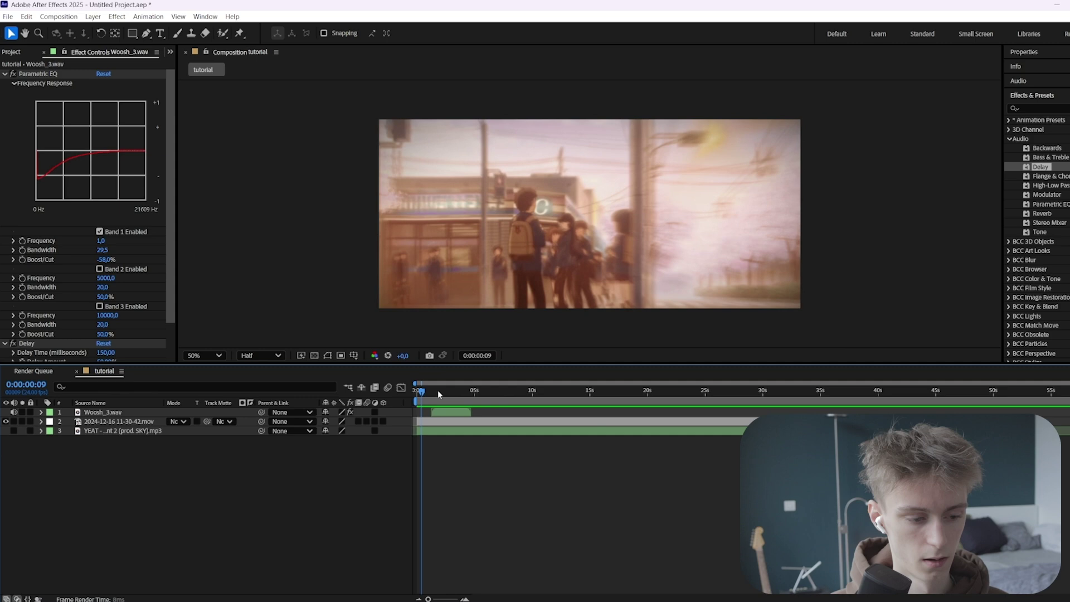
pyautogui.click(443, 392)
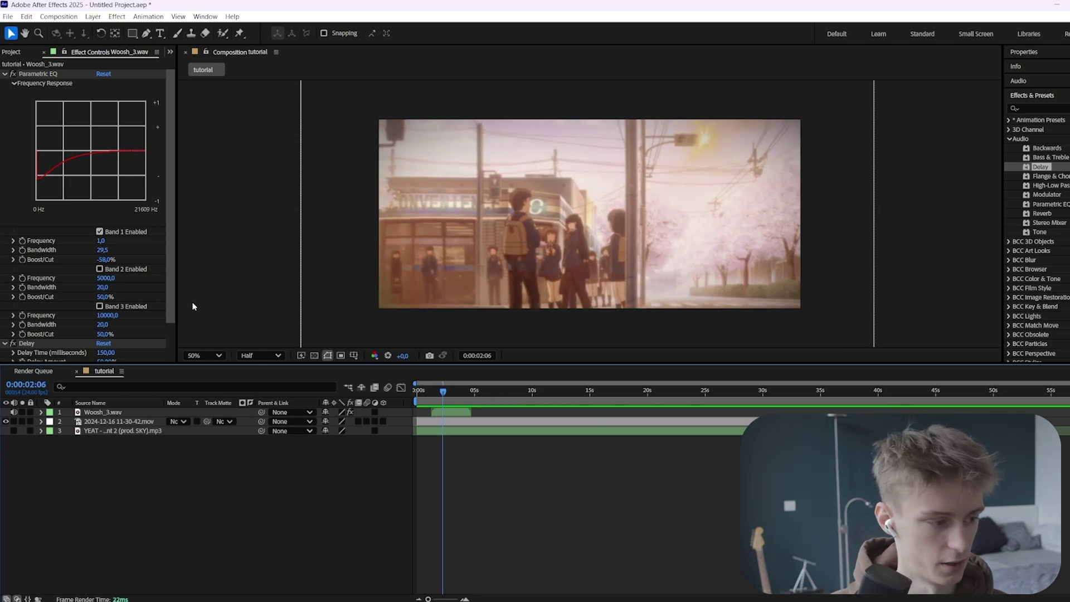
pyautogui.scroll(-2, 108, 334)
pyautogui.moveTo(112, 322); pyautogui.dragTo(112, 323)
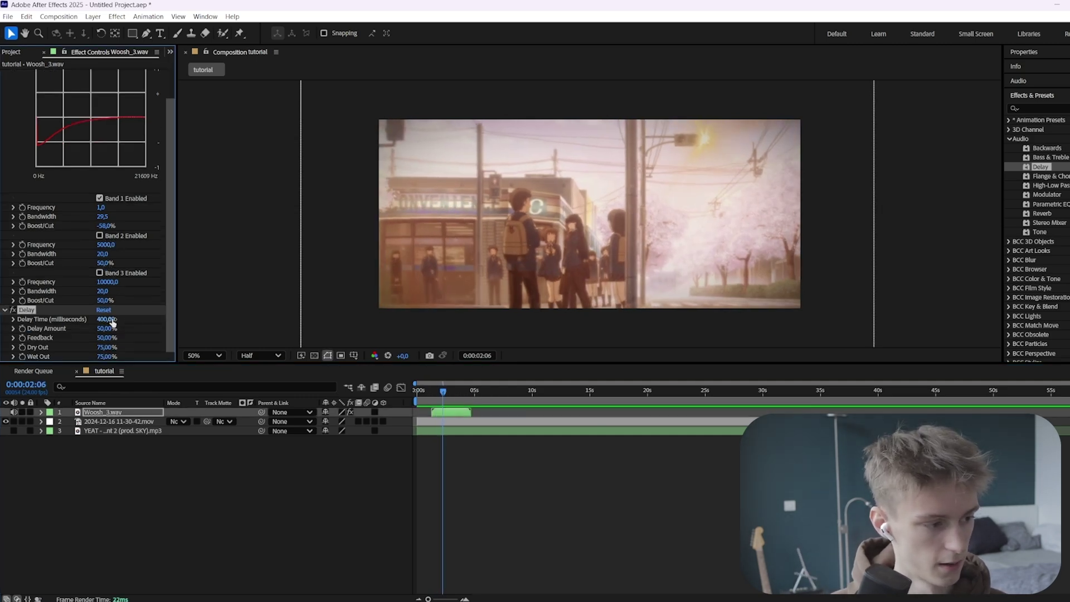
pyautogui.click(428, 392)
pyautogui.press('space')
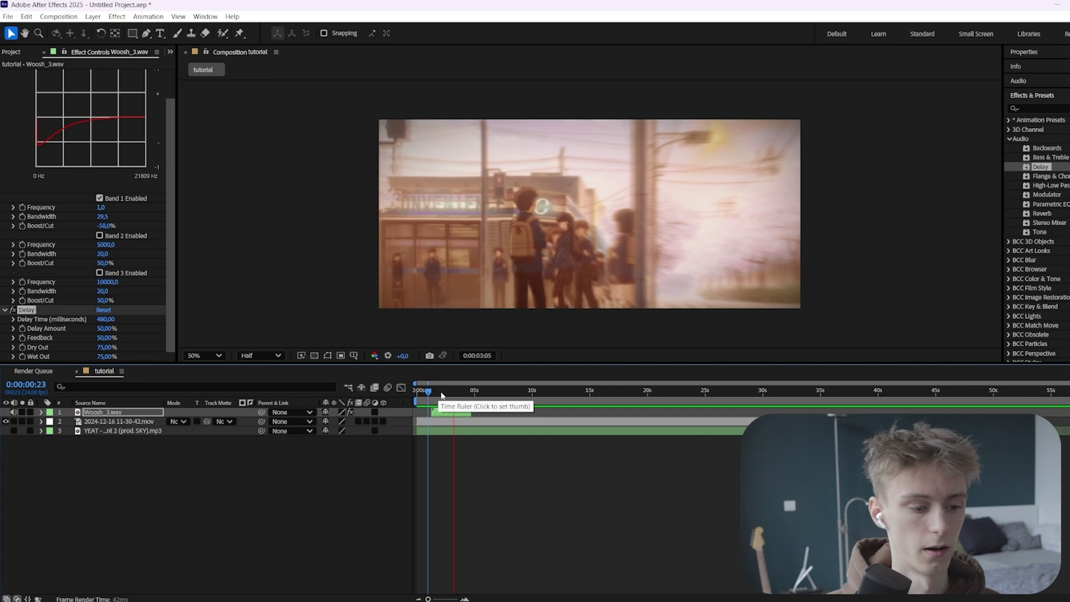
pyautogui.press('space')
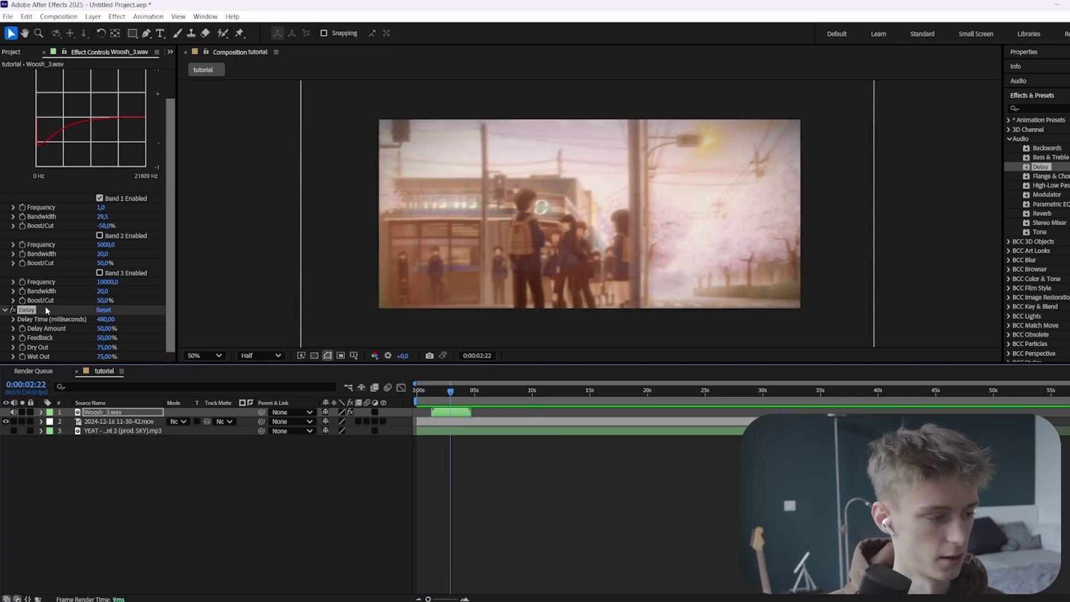
# Set the Delay Amount to 100% and preview the delayed woosh.
pyautogui.click(106, 329)
pyautogui.write('404')
pyautogui.press('Return')
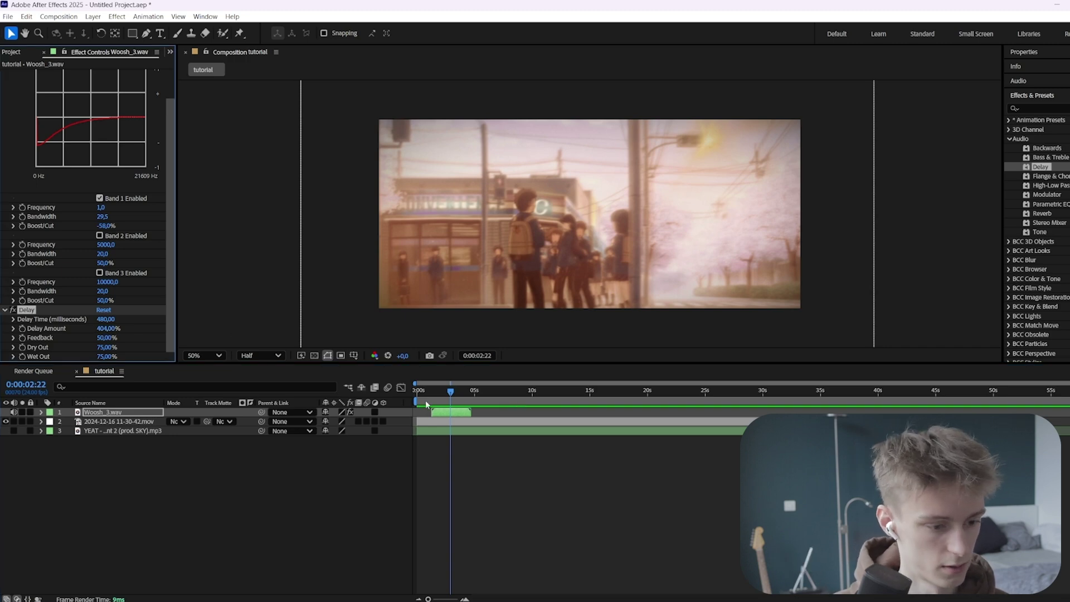
pyautogui.click(426, 397)
pyautogui.press('space')
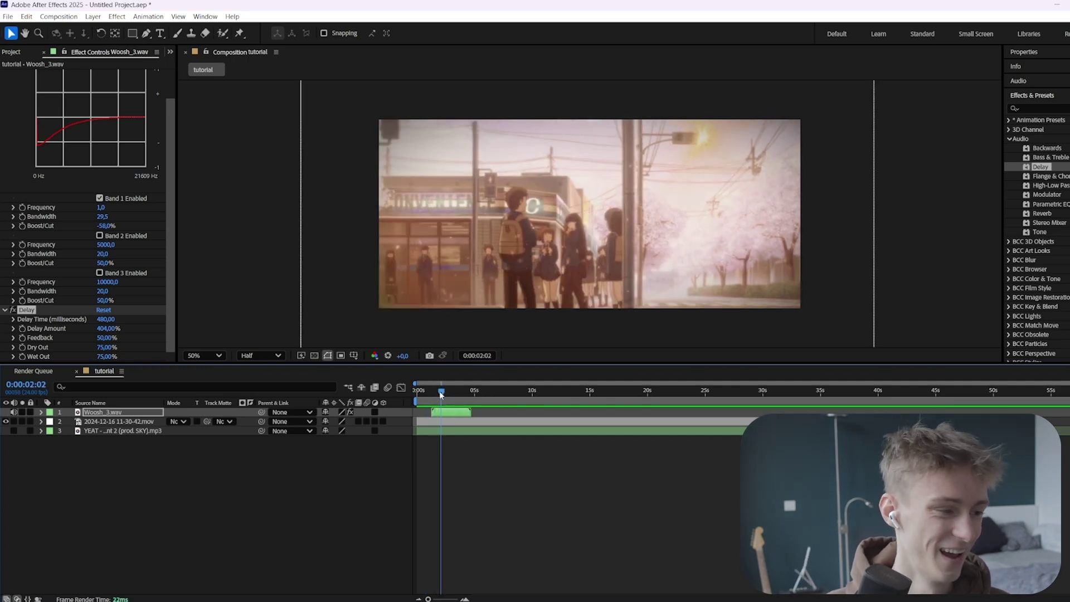
pyautogui.moveTo(109, 329); pyautogui.dragTo(282, 330)
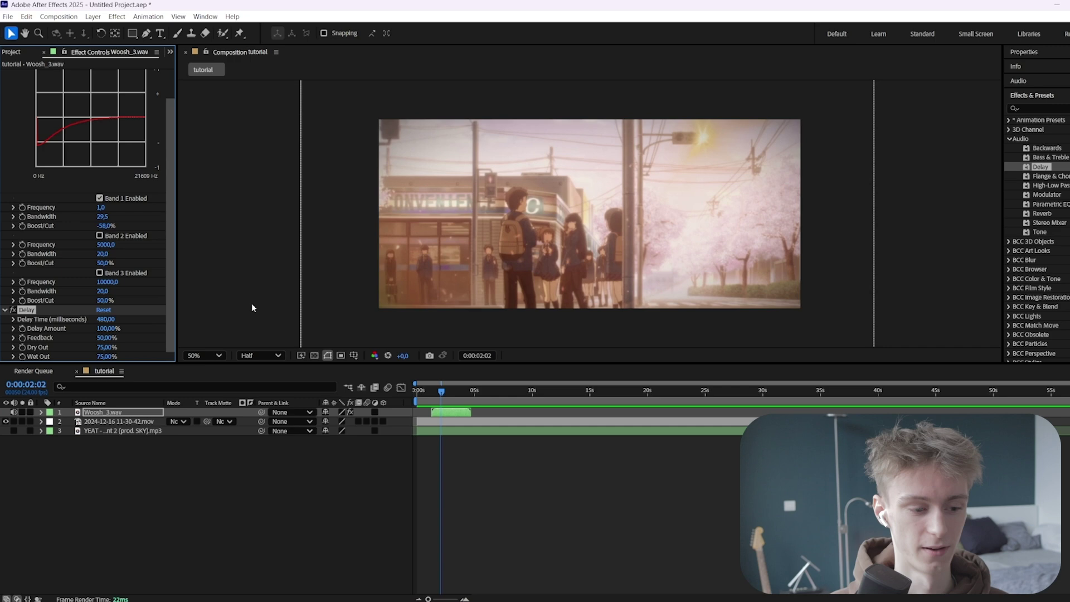
pyautogui.press('space')
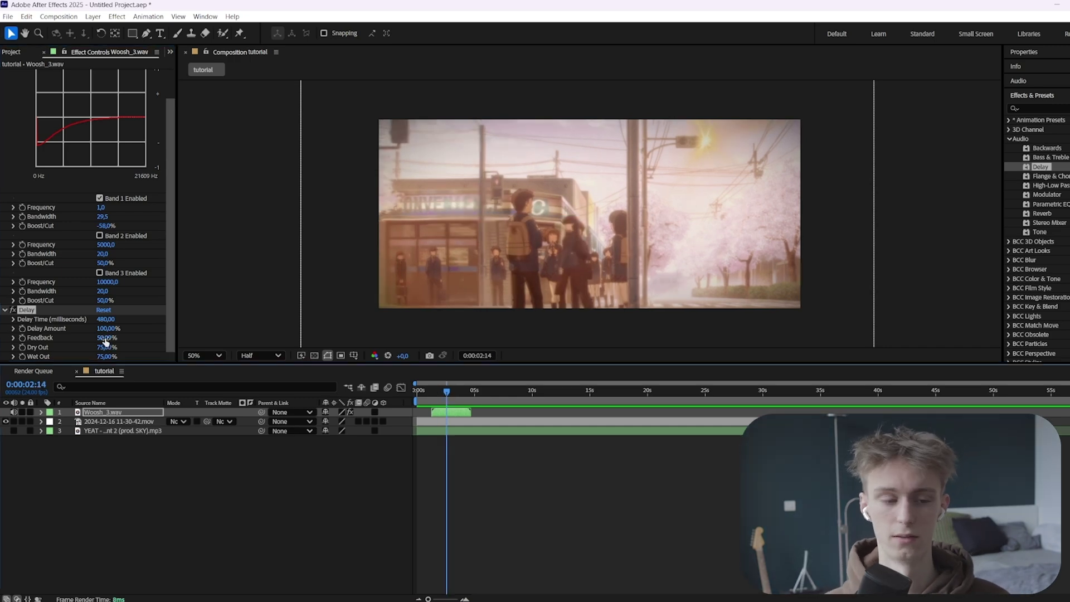
# Type 100 into the Delay Feedback field, then preview the woosh up to 3 seconds 8 frames.
pyautogui.click(105, 341)
pyautogui.click(106, 338)
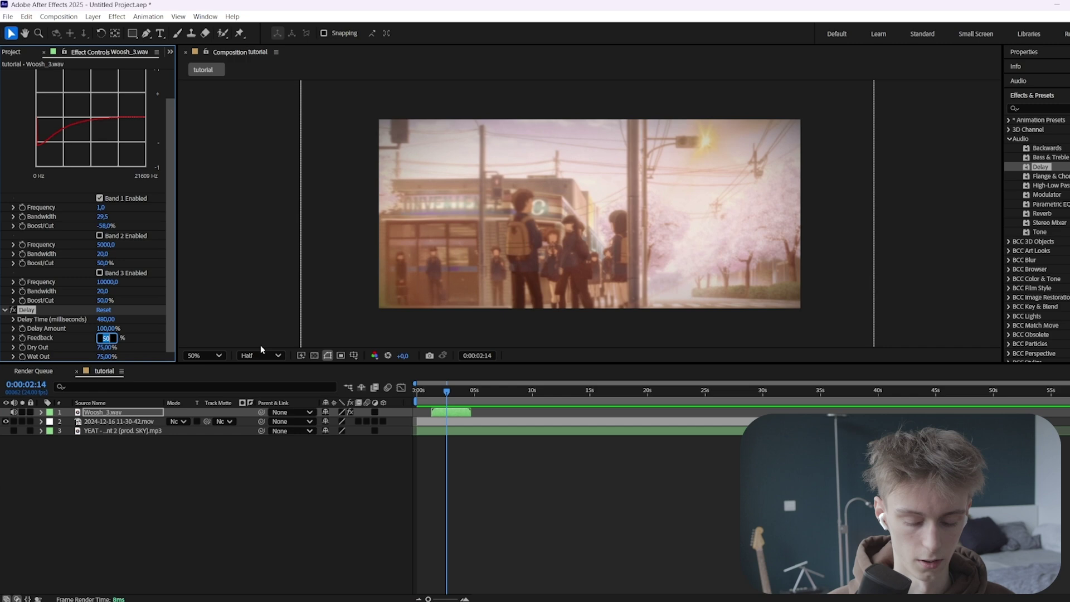
pyautogui.write('100')
pyautogui.press('Return')
pyautogui.click(434, 394)
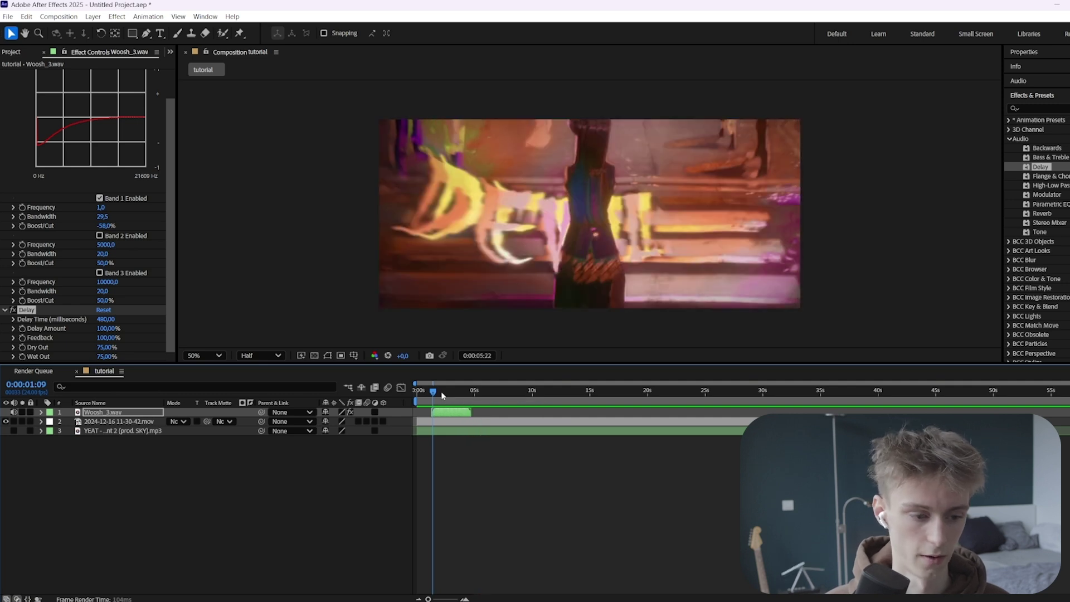
pyautogui.click(461, 393)
pyautogui.scroll(2, 456, 396)
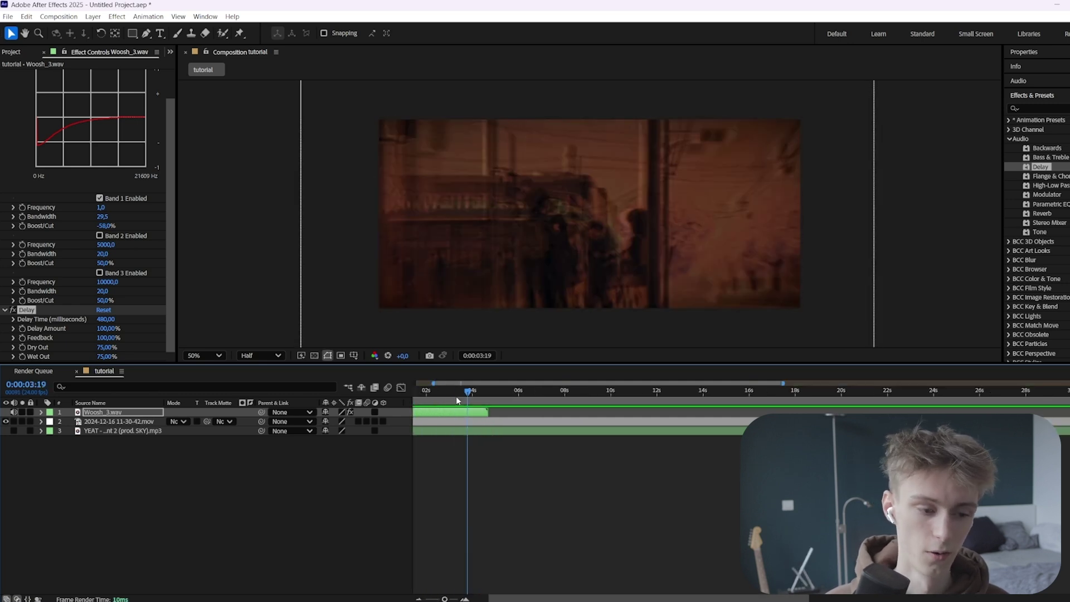
pyautogui.click(478, 397)
pyautogui.click(503, 393)
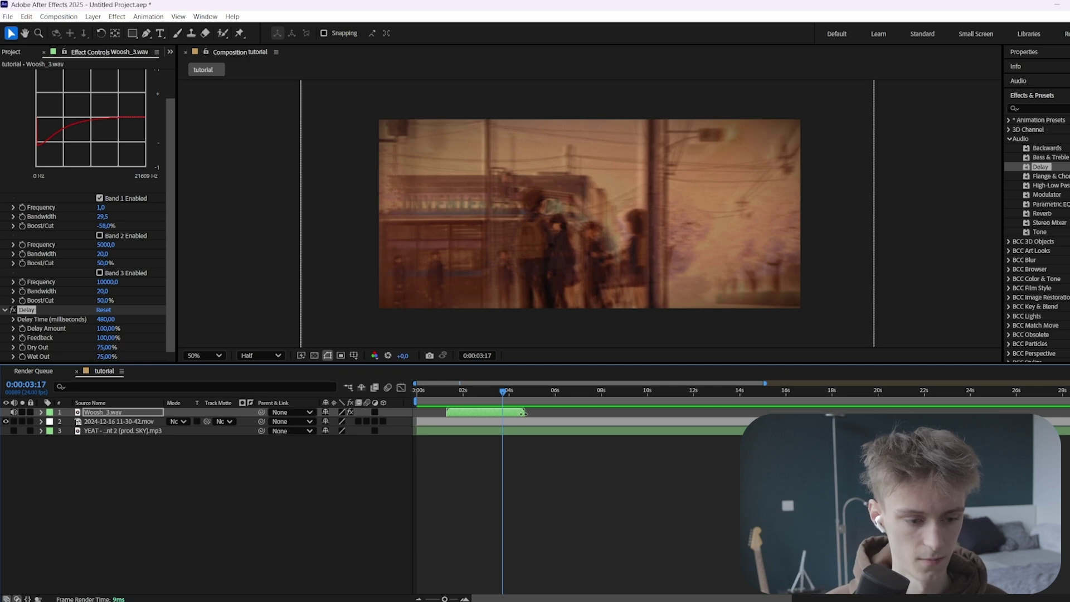
pyautogui.click(494, 393)
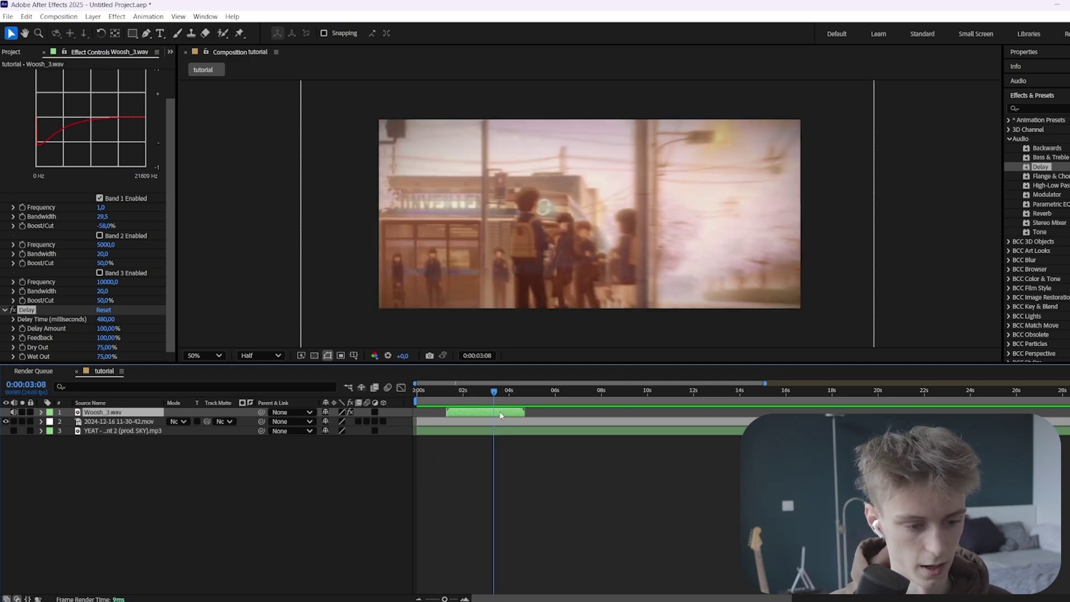
# Apply Time > Freeze On Last Frame to the woosh layer.
pyautogui.rightClick(501, 412)
pyautogui.moveTo(557, 156)
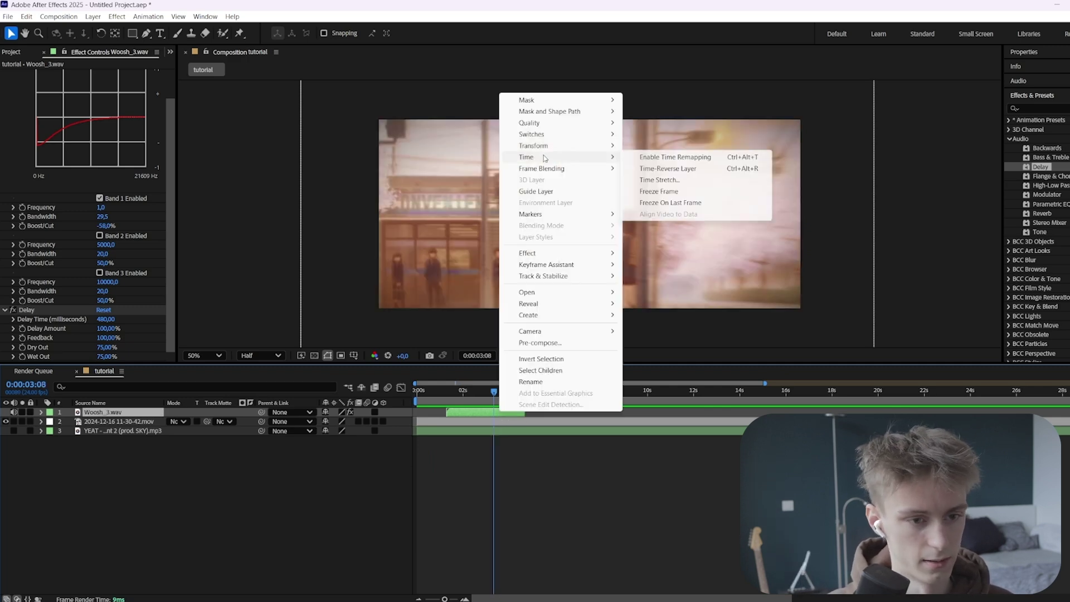
pyautogui.click(670, 202)
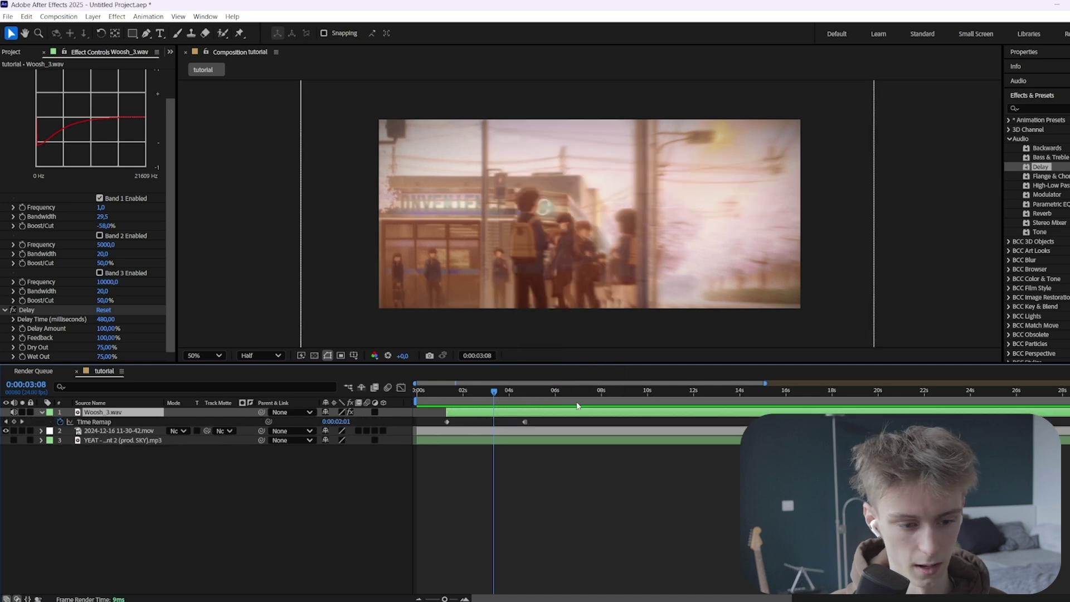
# Split the woosh layer at 0:00:14:09, delete the extra piece, and preview from the start.
pyautogui.click(582, 394)
pyautogui.moveTo(601, 397); pyautogui.dragTo(749, 397)
pyautogui.hotkey('ctrl', 'shift', 'd')
pyautogui.press('Delete')
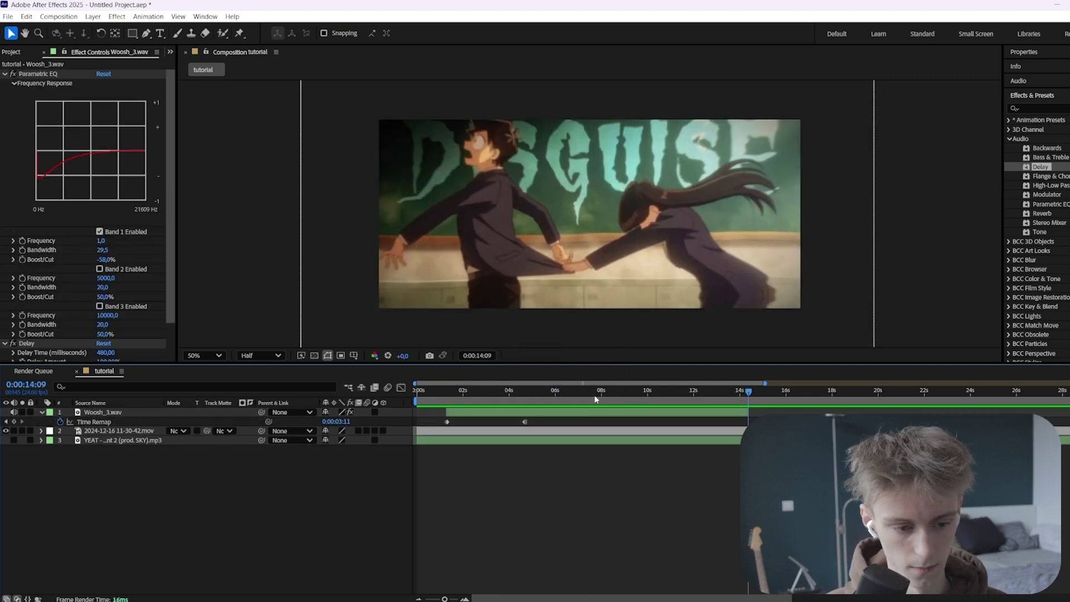
pyautogui.press('Home')
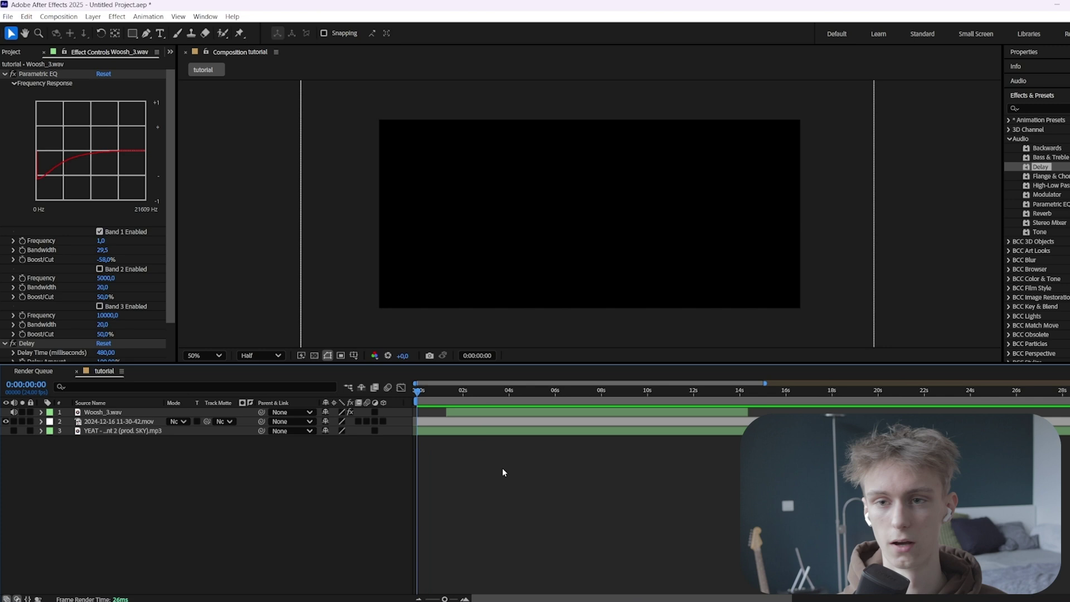
pyautogui.press('space')
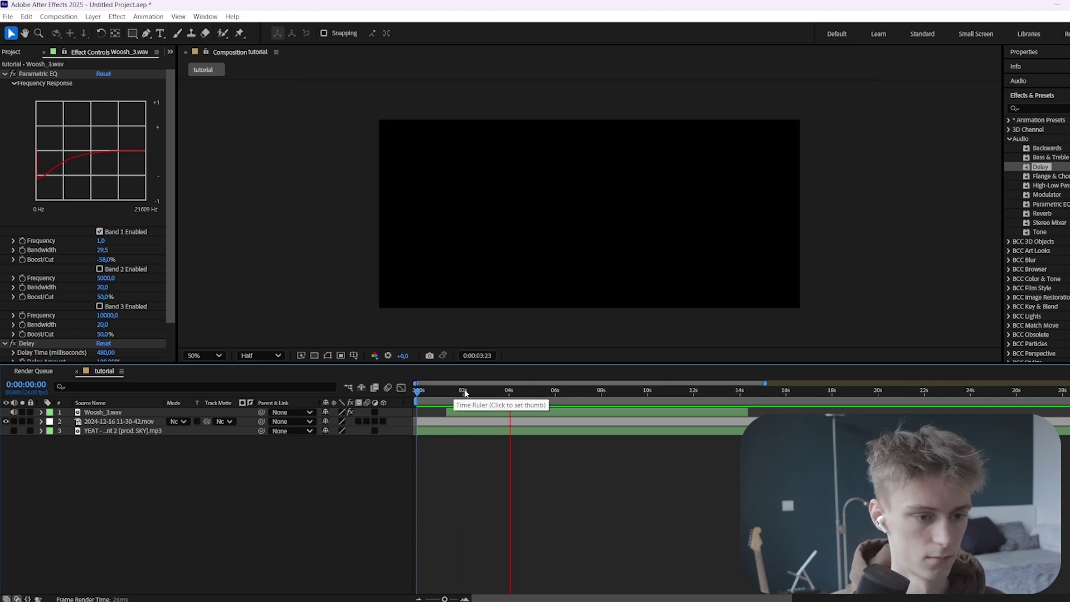
pyautogui.click(462, 392)
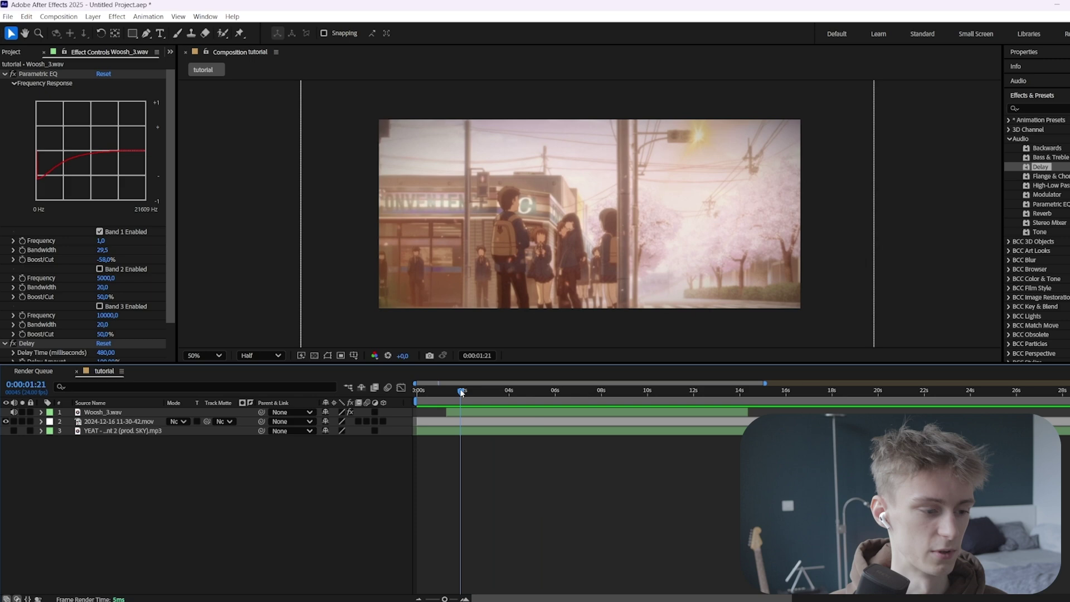
pyautogui.scroll(-2, 103, 340)
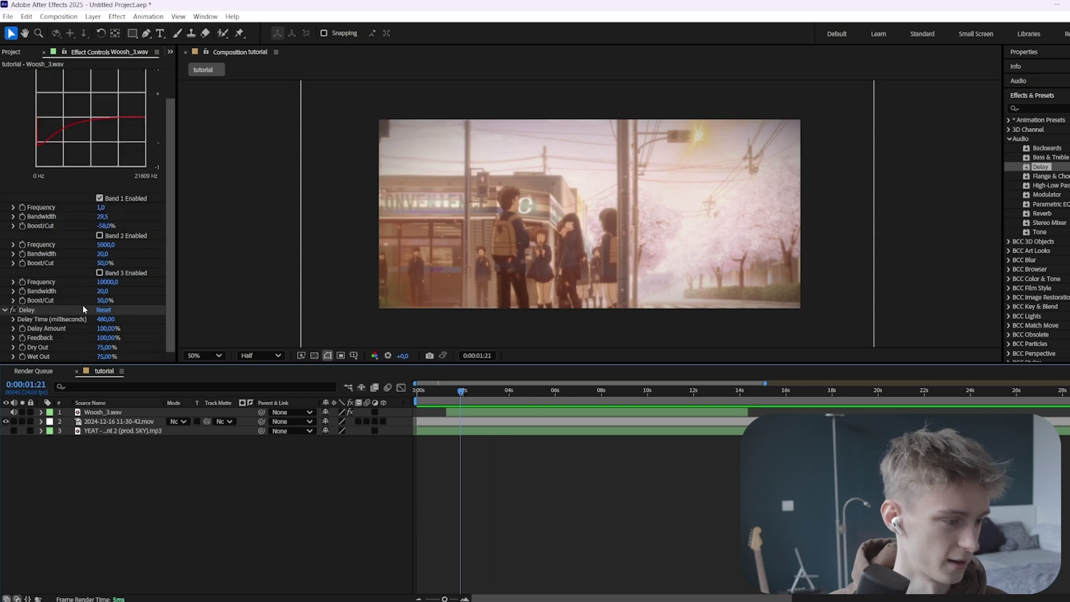
# Set Delay Feedback to 50%, Dry Out to 100% and Wet Out to 10%, then preview.
pyautogui.click(105, 338)
pyautogui.write('50')
pyautogui.press('Return')
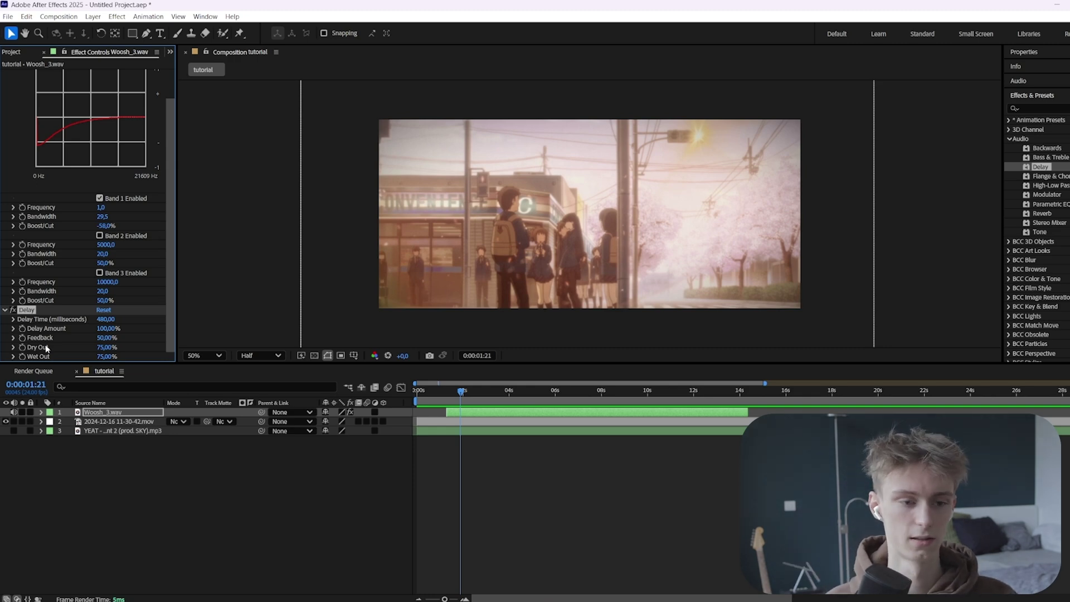
pyautogui.click(106, 346)
pyautogui.write('1')
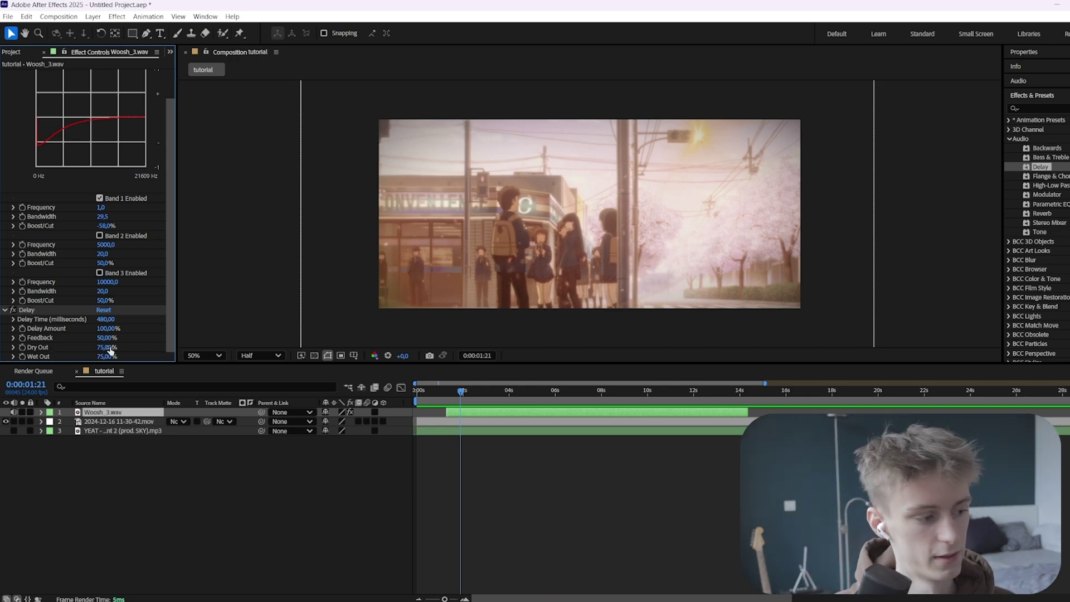
pyautogui.write('00')
pyautogui.press('Return')
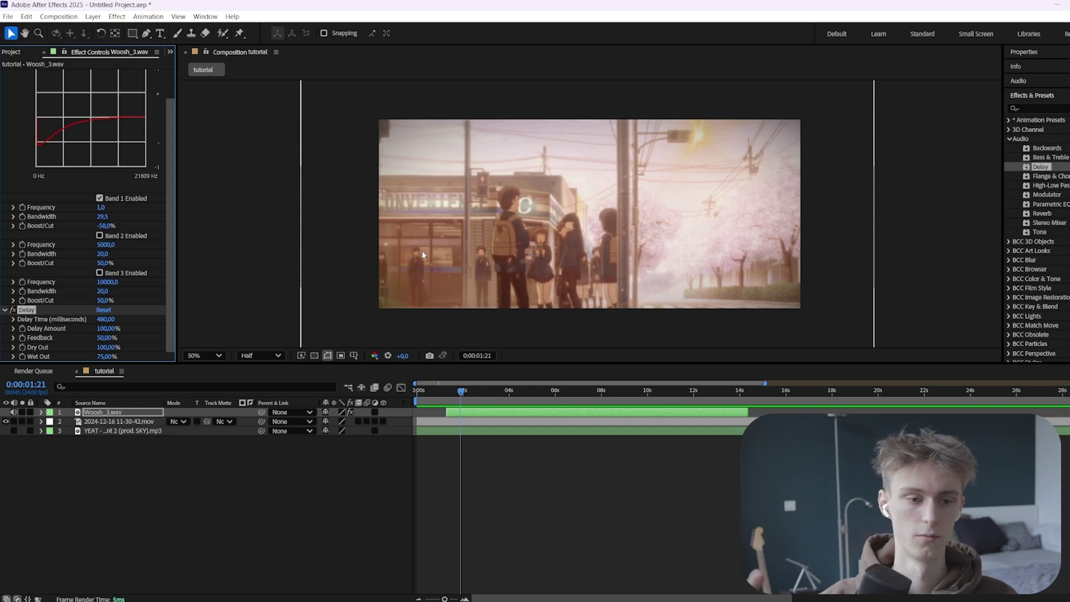
pyautogui.click(106, 356)
pyautogui.write('10')
pyautogui.press('Return')
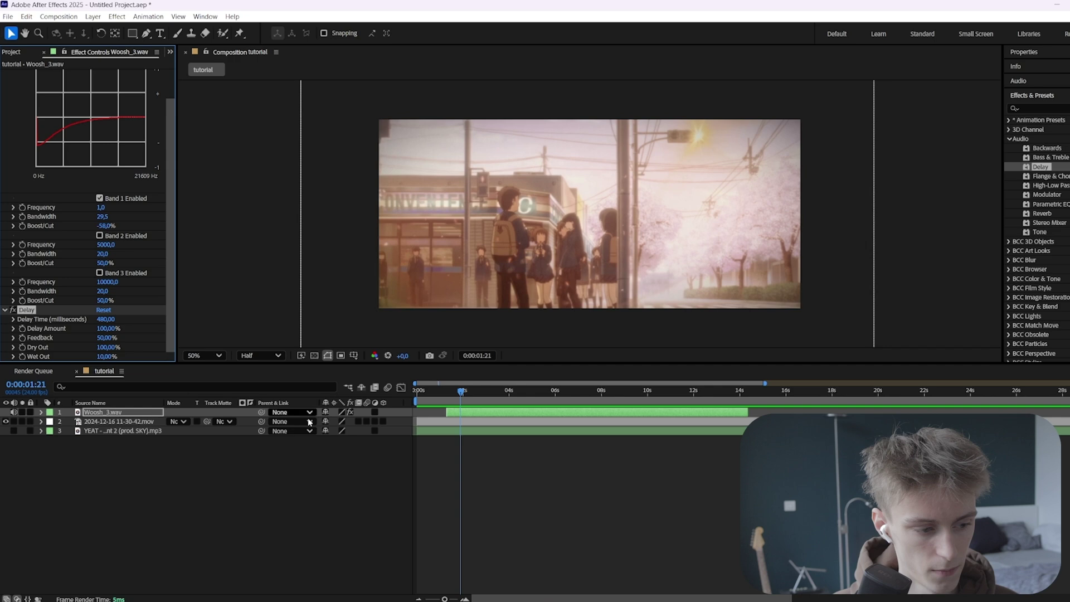
pyautogui.click(440, 391)
pyautogui.press('space')
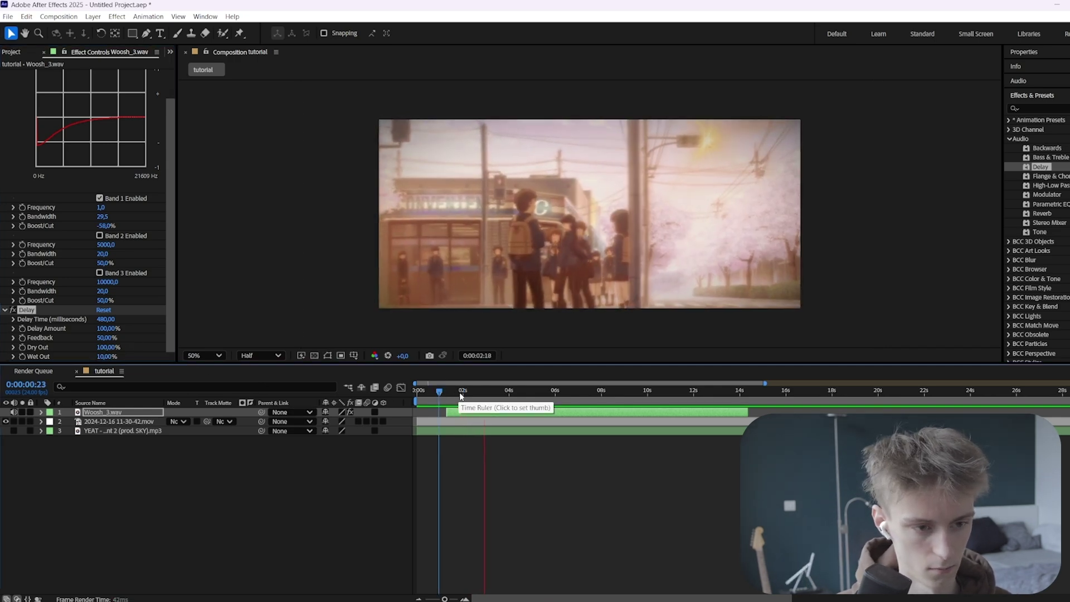
pyautogui.press('space')
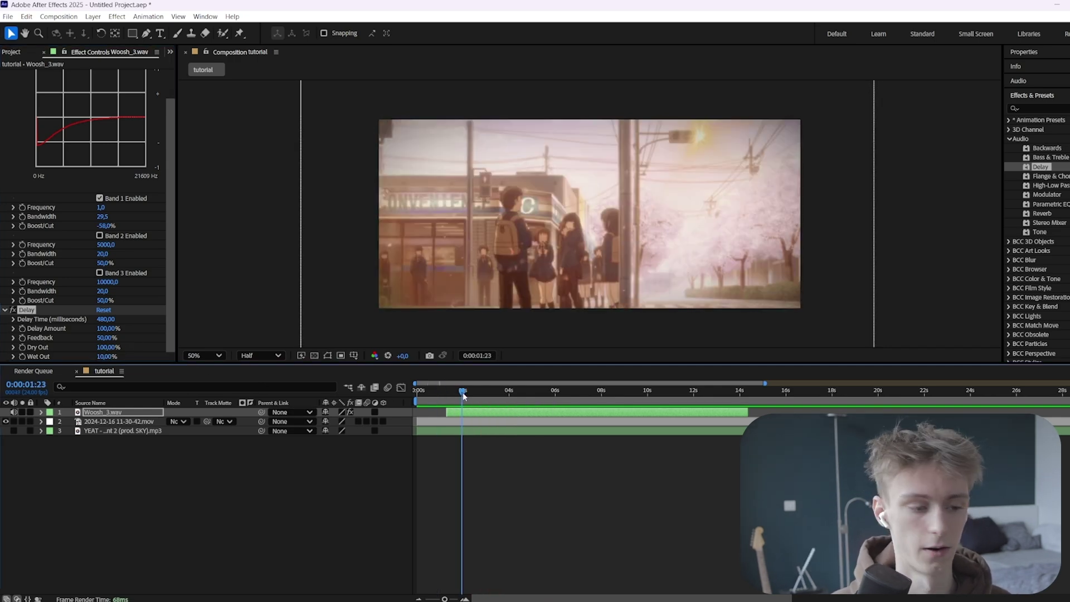
# Raise Wet Out to 100%, lower Dry Out to 50%, preview, and select the Delay effect.
pyautogui.click(104, 356)
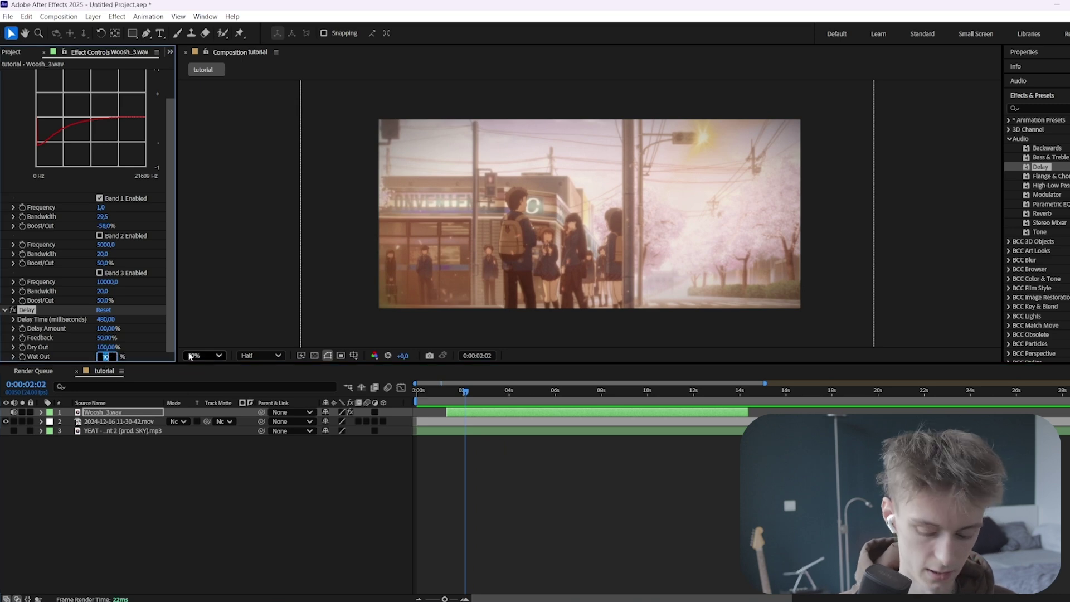
pyautogui.press('Return')
pyautogui.click(437, 392)
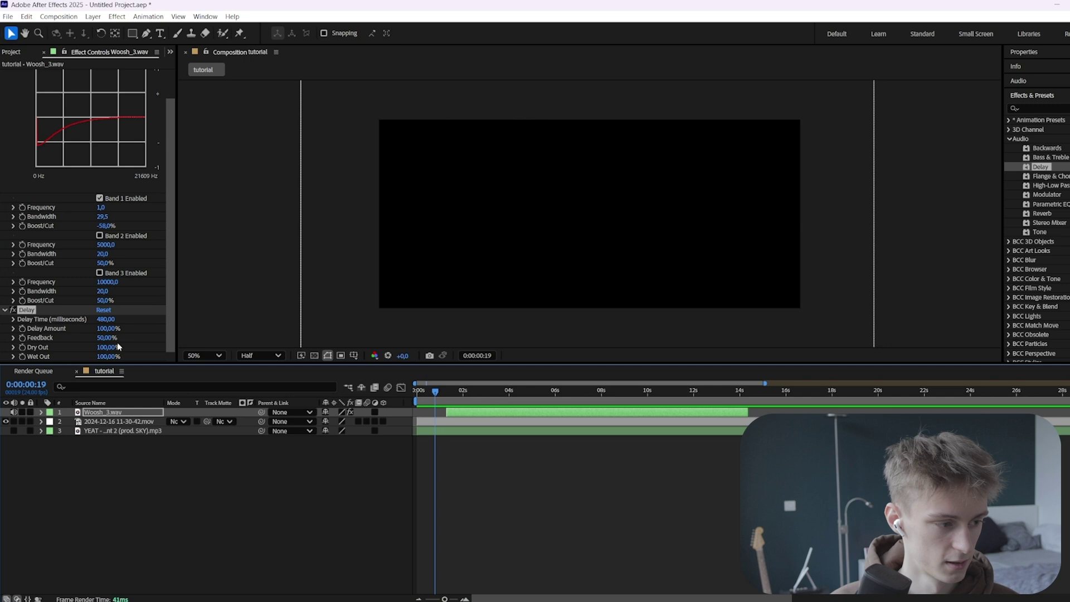
pyautogui.moveTo(106, 347); pyautogui.dragTo(100, 352)
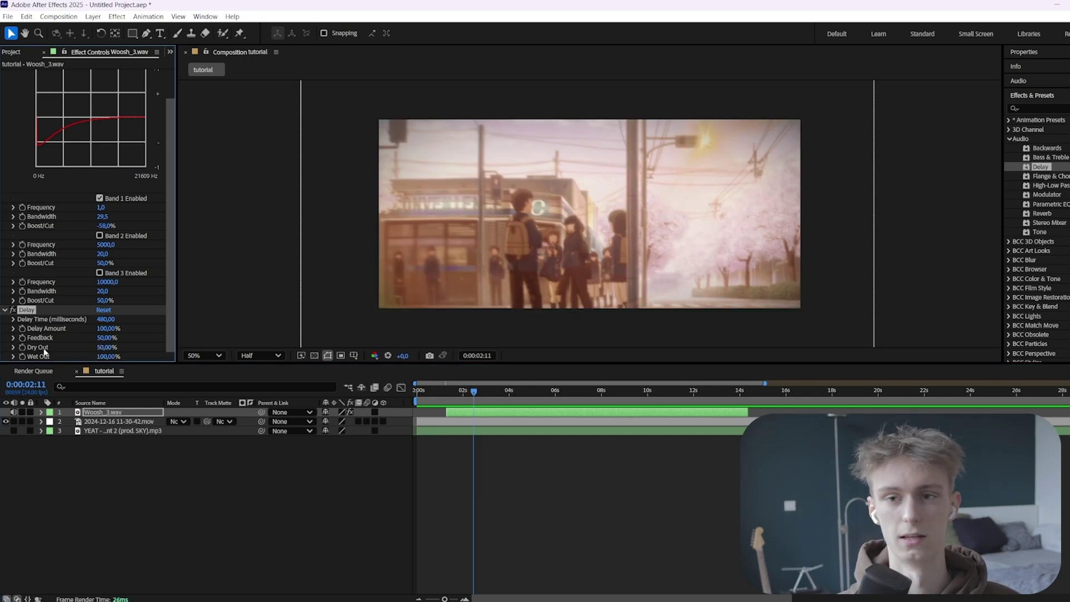
pyautogui.click(433, 392)
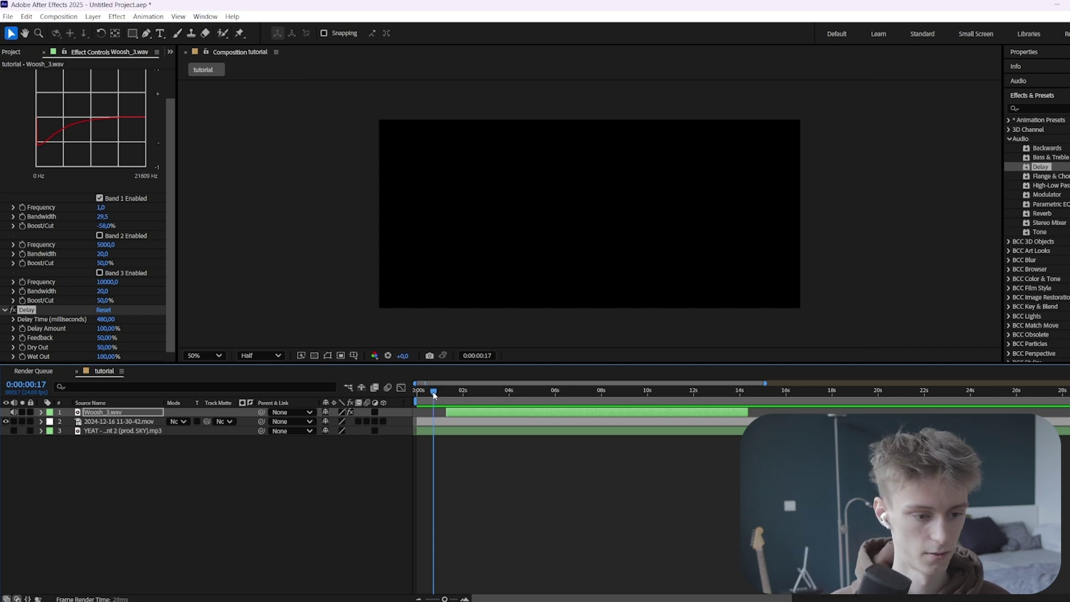
pyautogui.press('space')
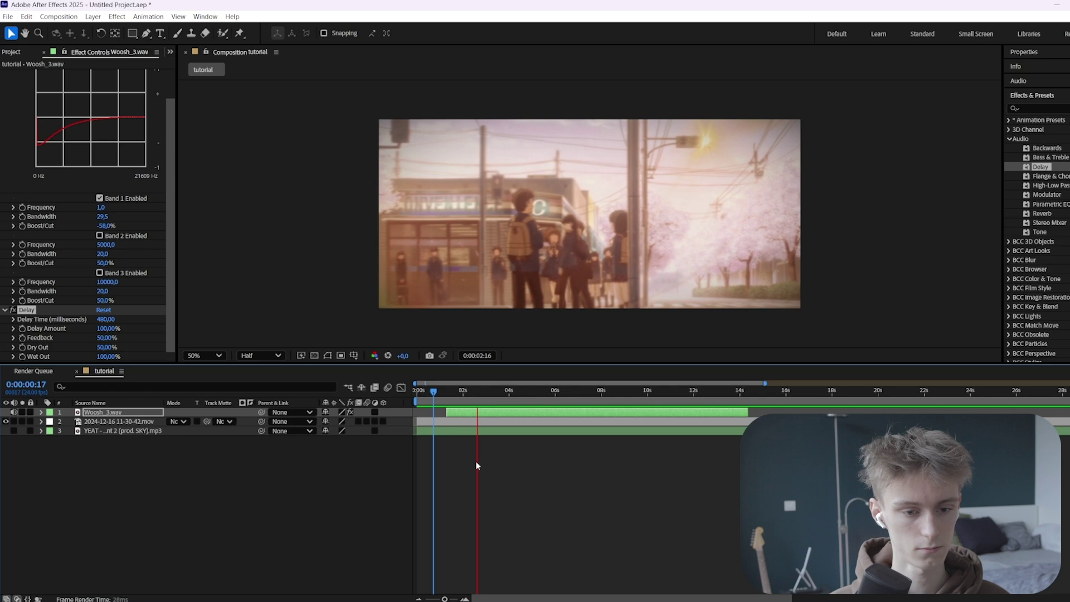
pyautogui.click(440, 392)
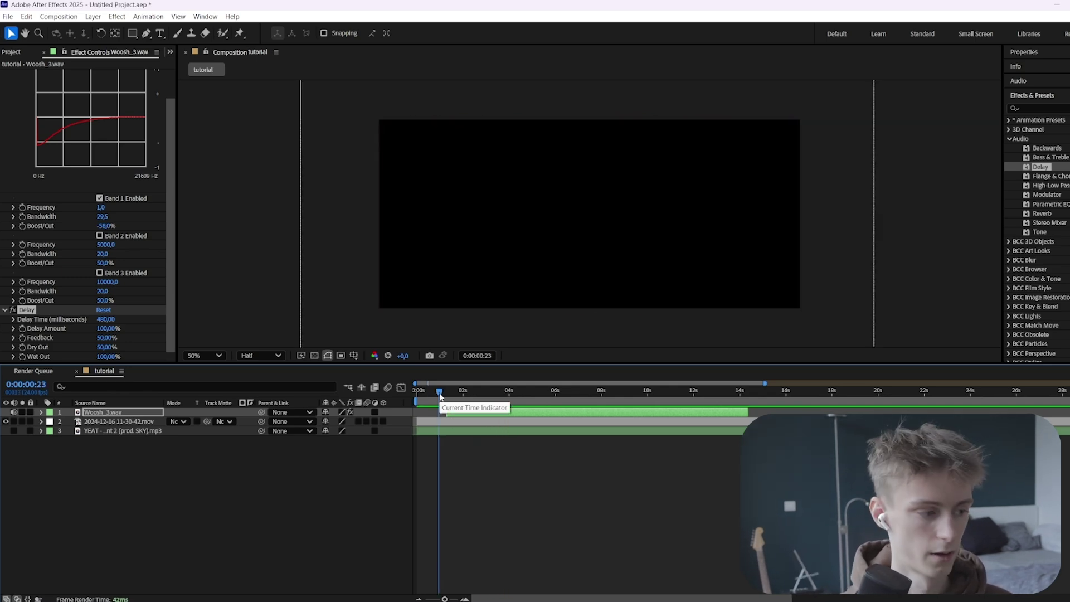
pyautogui.click(30, 312)
# Delete the Delay effect, apply Reverb with Reverb Time 152 ms, and preview the woosh.
pyautogui.press('Delete')
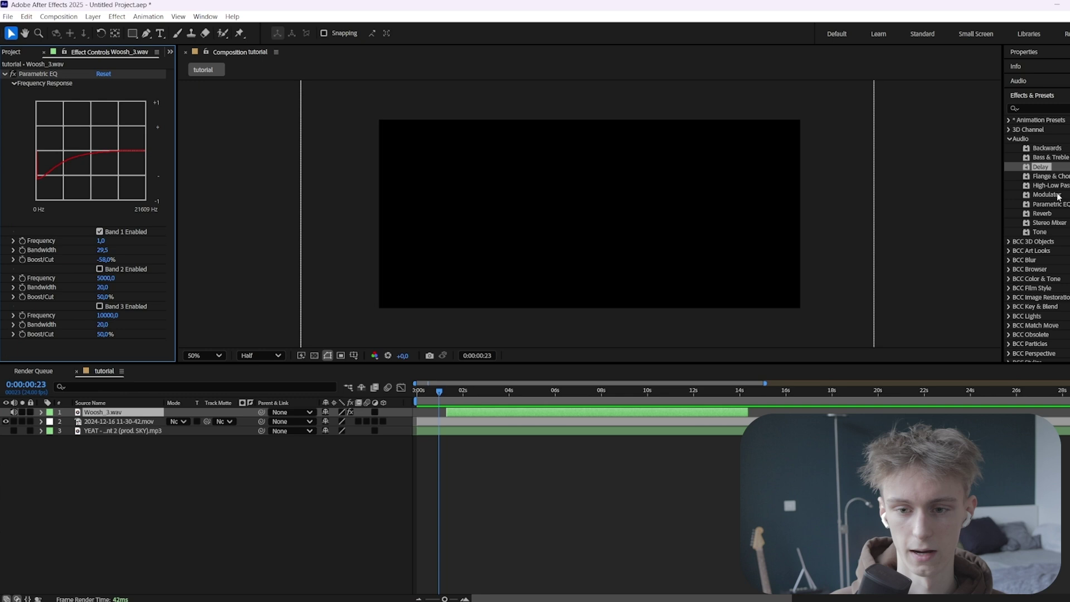
pyautogui.moveTo(1042, 214); pyautogui.dragTo(34, 309)
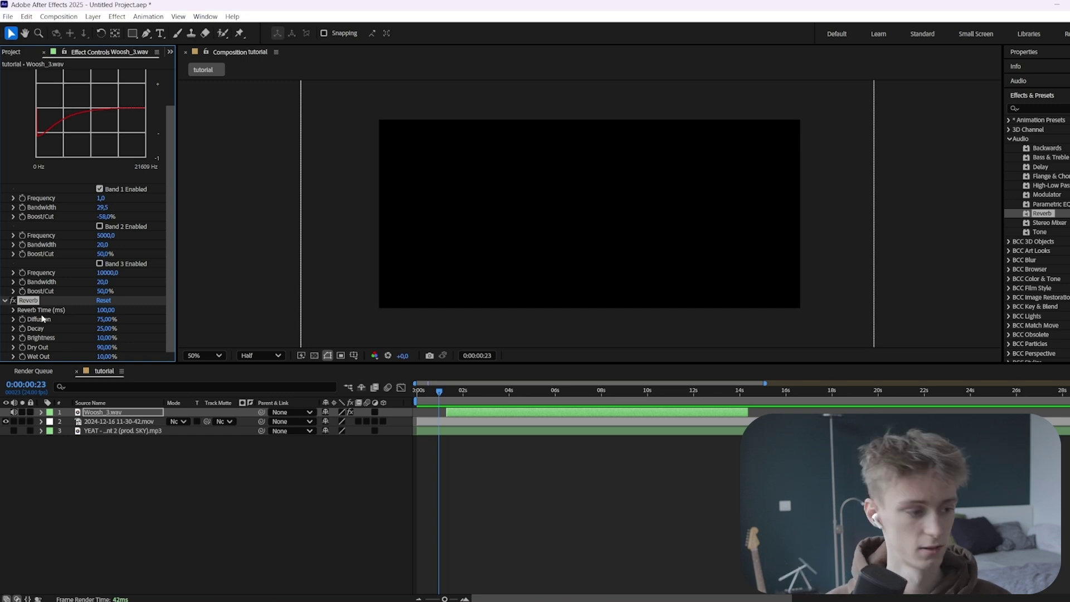
pyautogui.moveTo(103, 310); pyautogui.dragTo(122, 310)
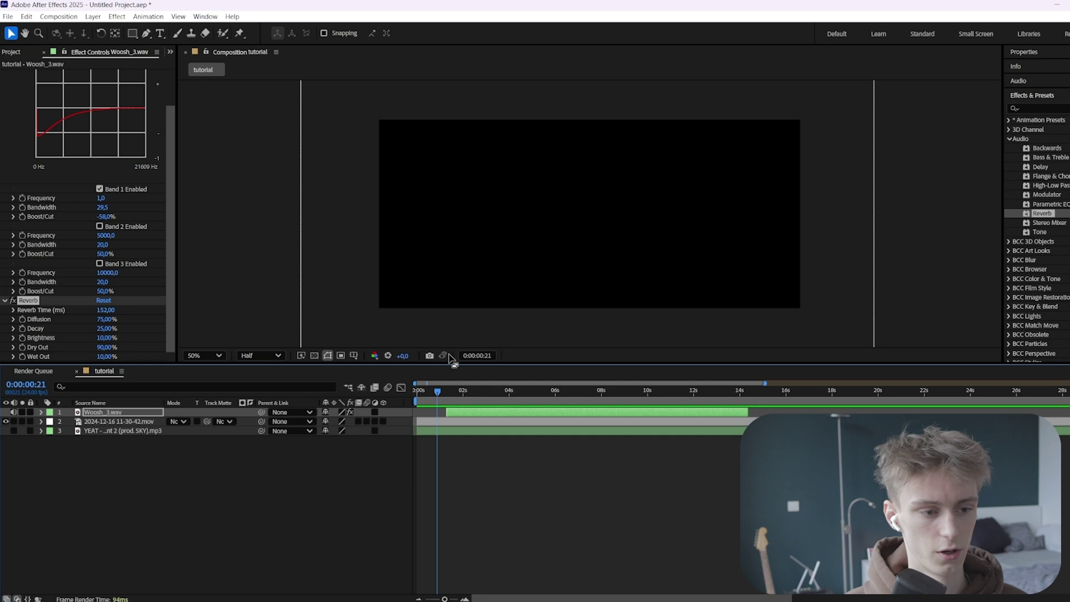
pyautogui.press('space')
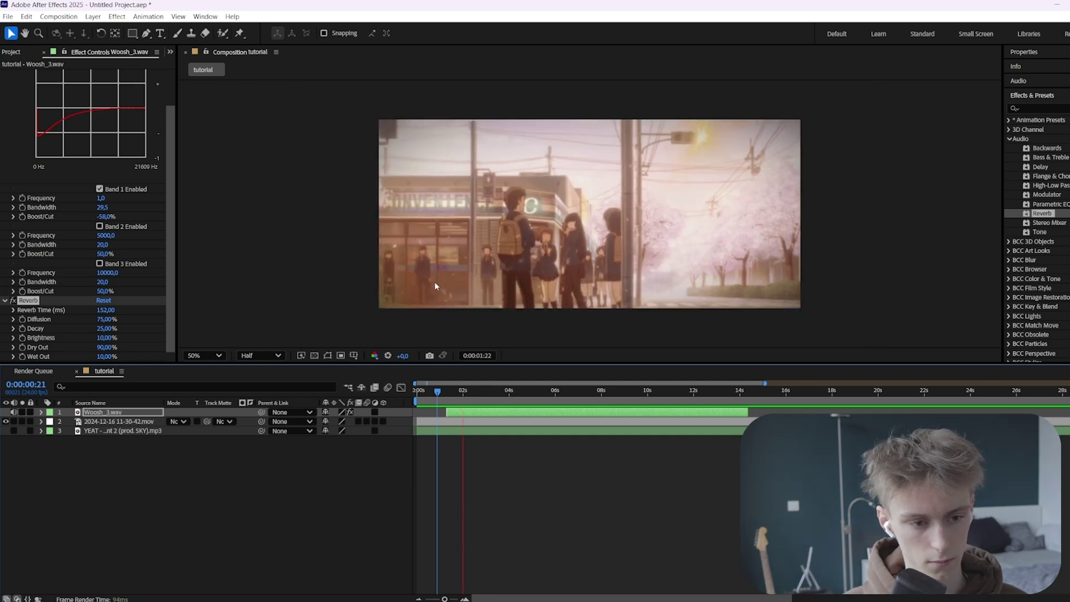
pyautogui.click(441, 390)
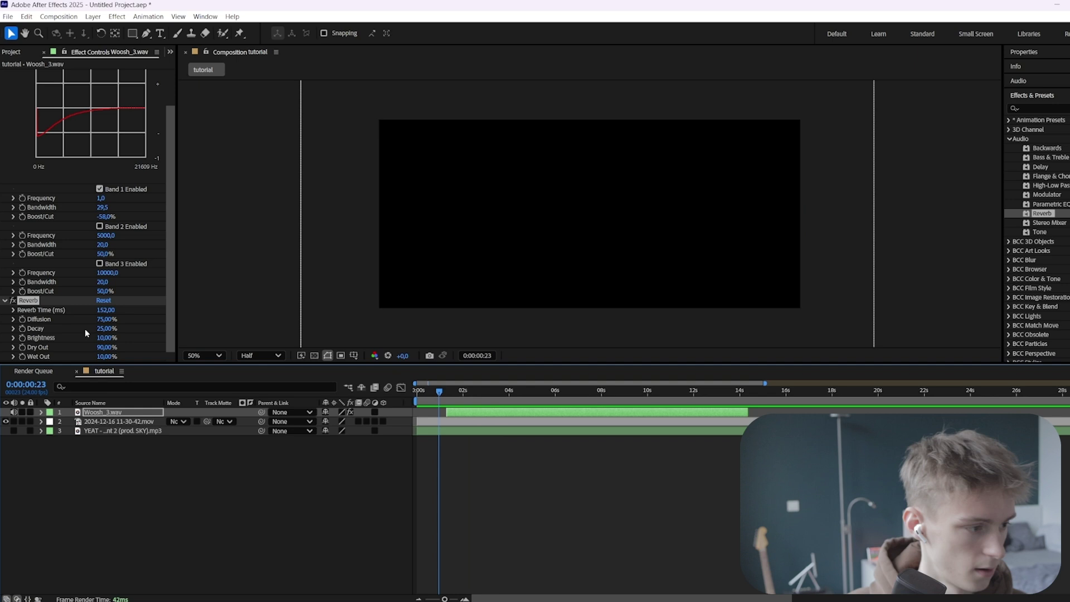
# Set the woosh Reverb's Diffusion to 100%.
pyautogui.click(42, 323)
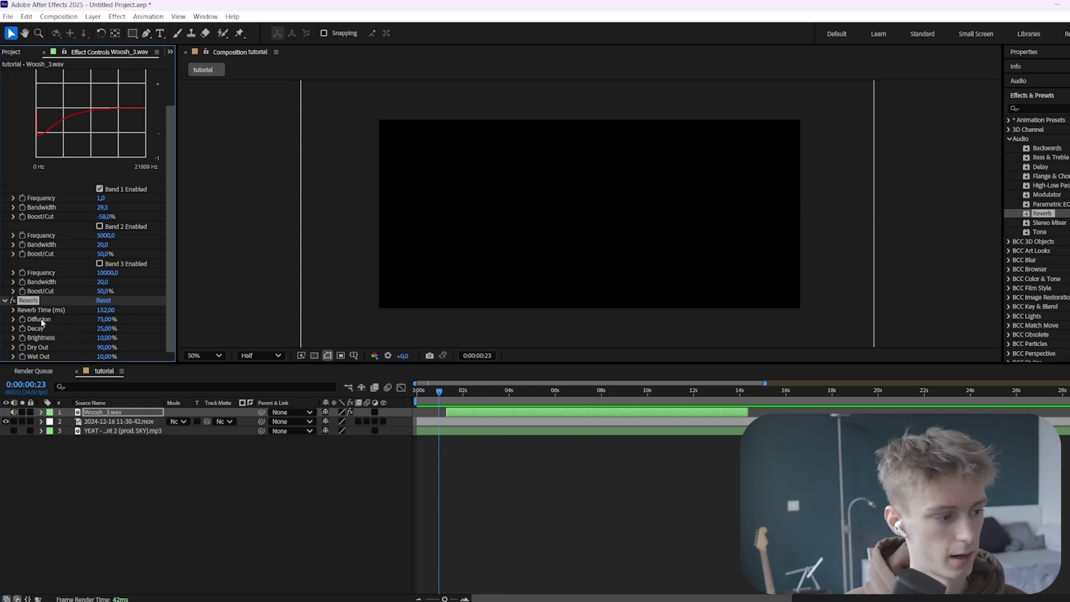
pyautogui.click(107, 321)
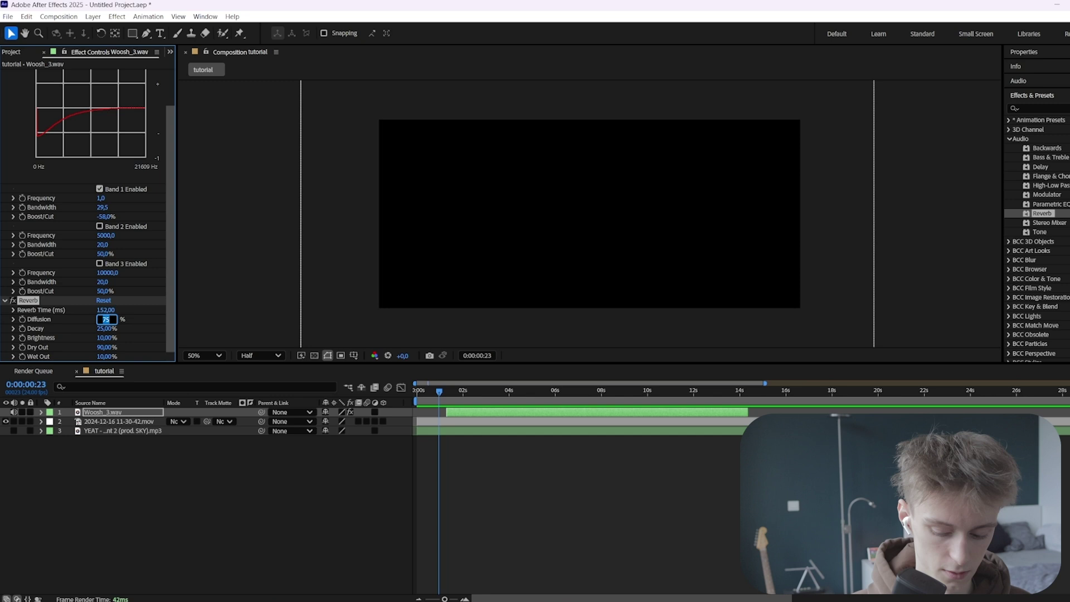
pyautogui.write('100')
pyautogui.press('Return')
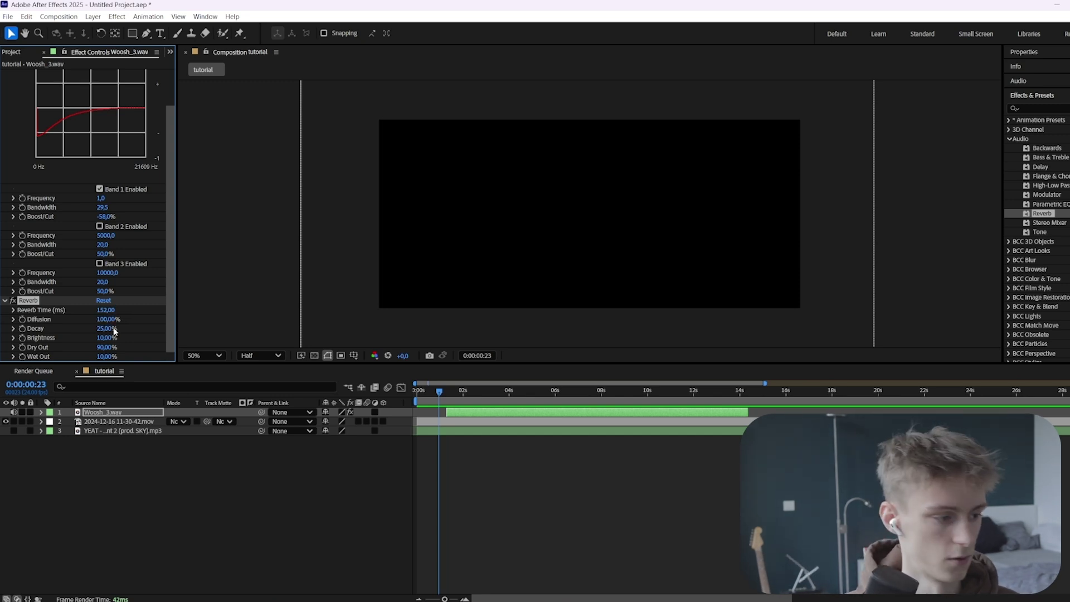
# Audition longer Reverb Decay values on the woosh, then settle Decay at 50%.
pyautogui.moveTo(114, 332); pyautogui.dragTo(122, 328)
pyautogui.press('space')
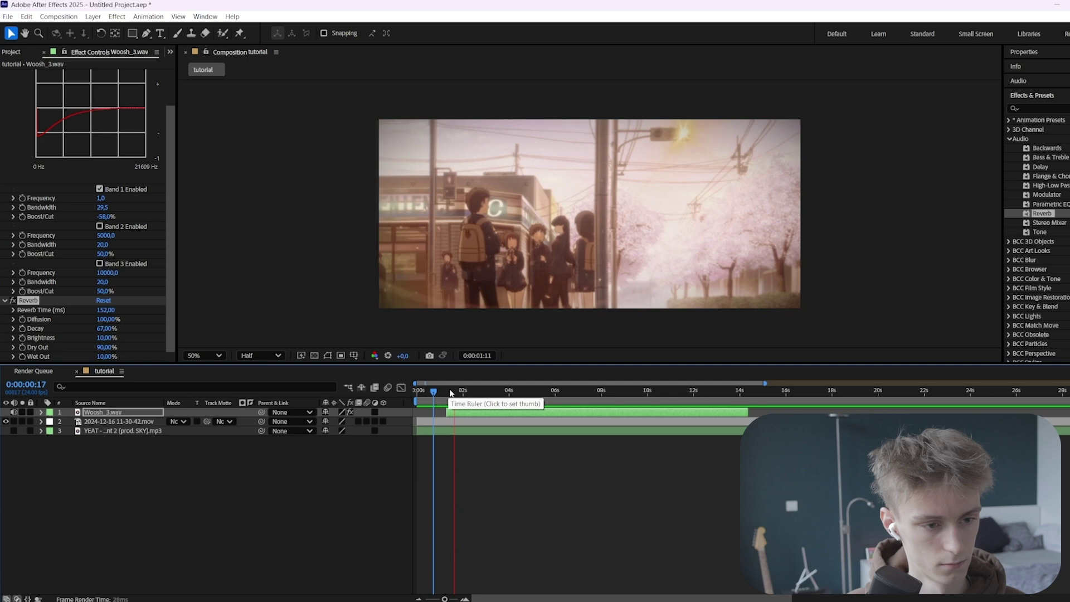
pyautogui.press('space')
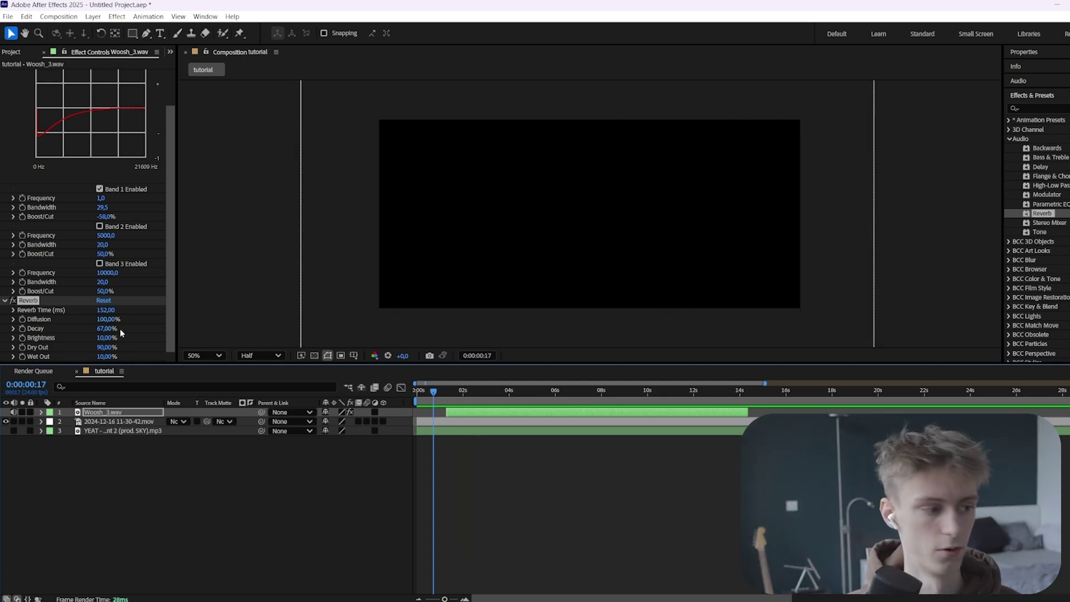
pyautogui.moveTo(119, 328); pyautogui.dragTo(134, 329)
pyautogui.click(446, 392)
pyautogui.press('space')
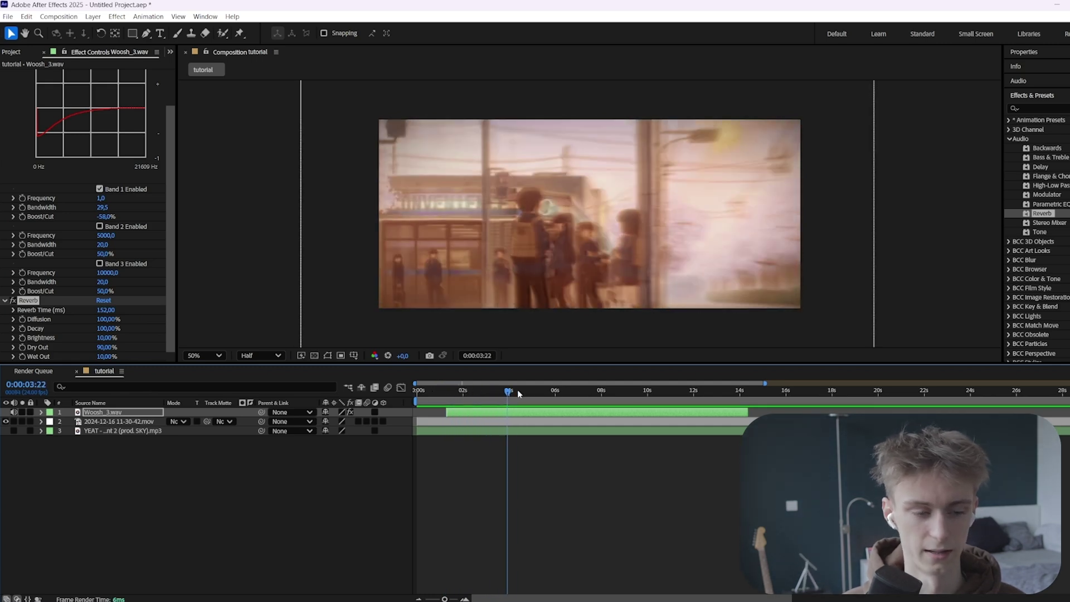
pyautogui.click(492, 390)
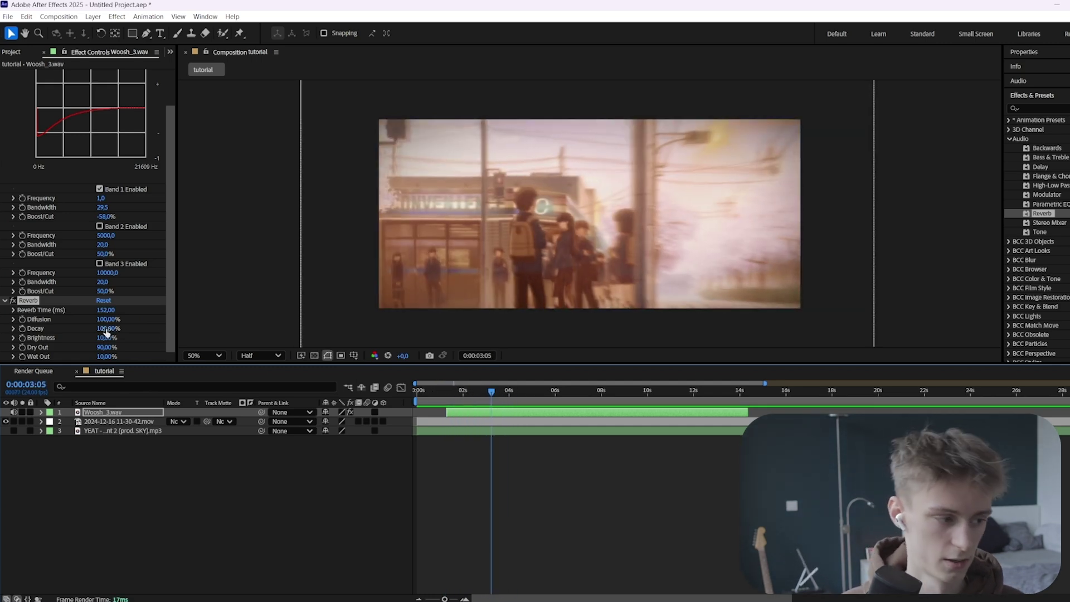
pyautogui.click(106, 330)
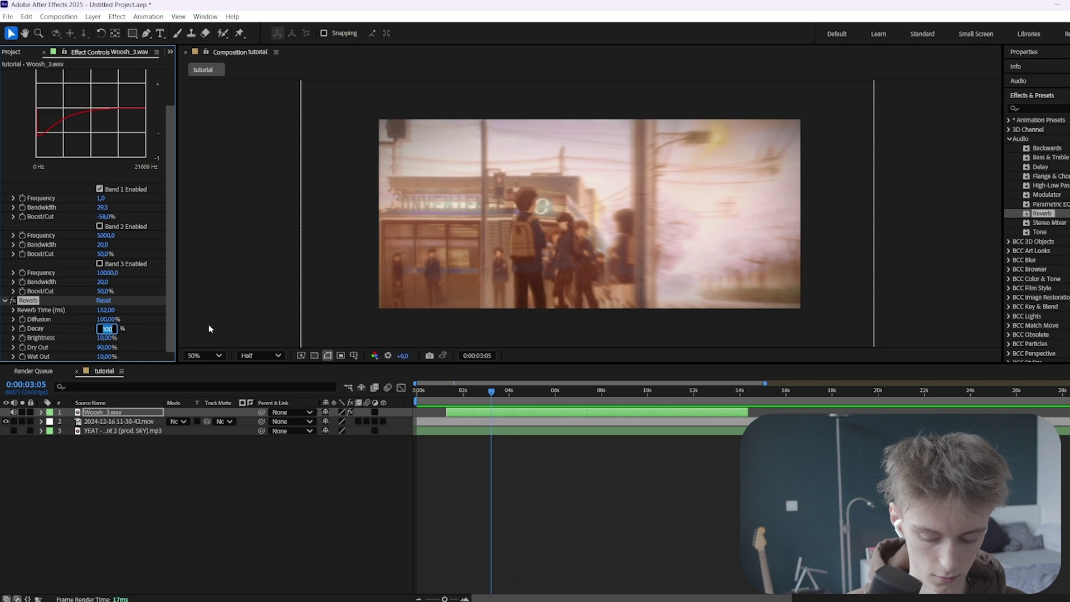
pyautogui.write('50')
pyautogui.press('Return')
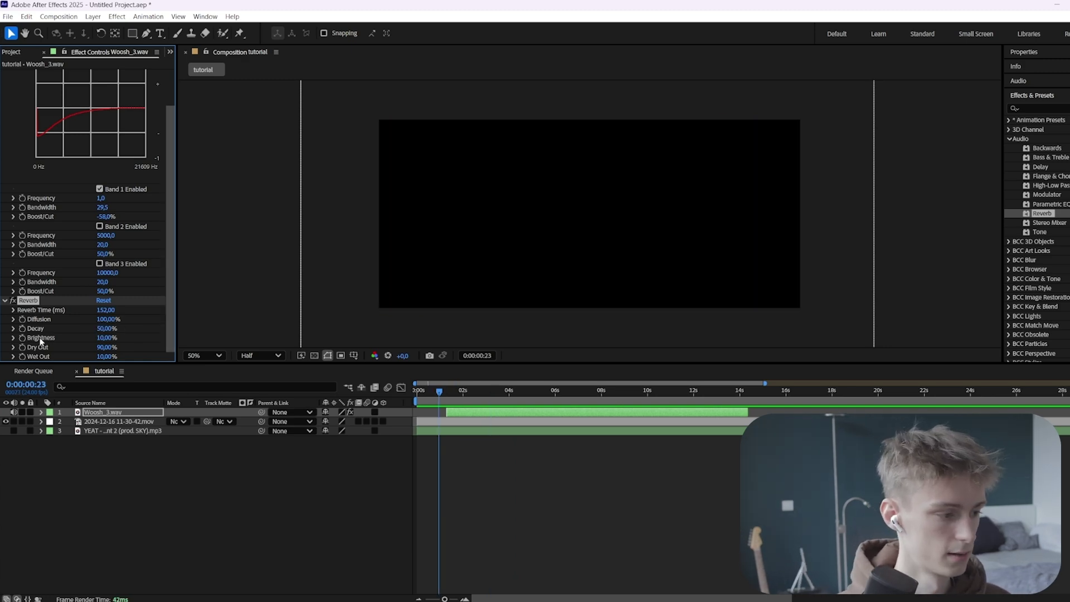
# Raise the woosh Reverb's Brightness from 10% to 60%.
pyautogui.scroll(2, 69, 301)
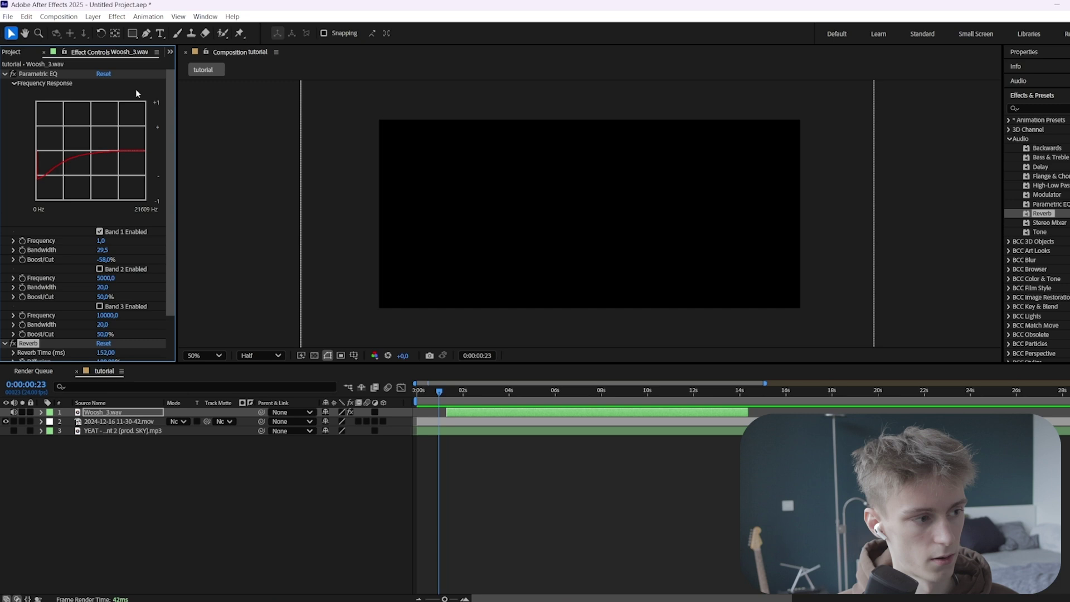
pyautogui.scroll(-2, 65, 229)
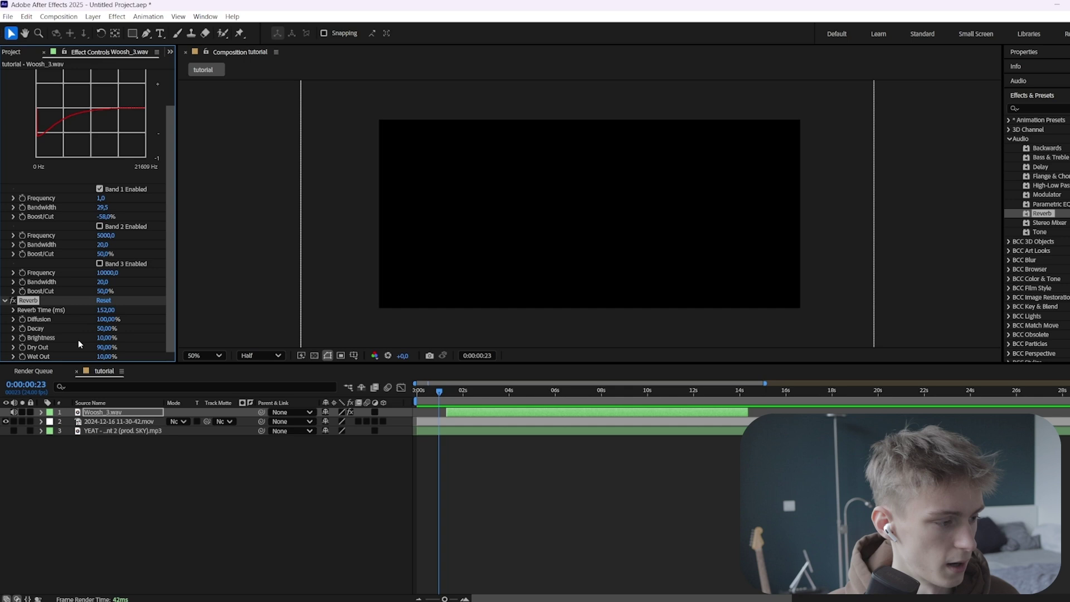
pyautogui.moveTo(107, 339); pyautogui.dragTo(136, 340)
pyautogui.moveTo(440, 392); pyautogui.dragTo(485, 392)
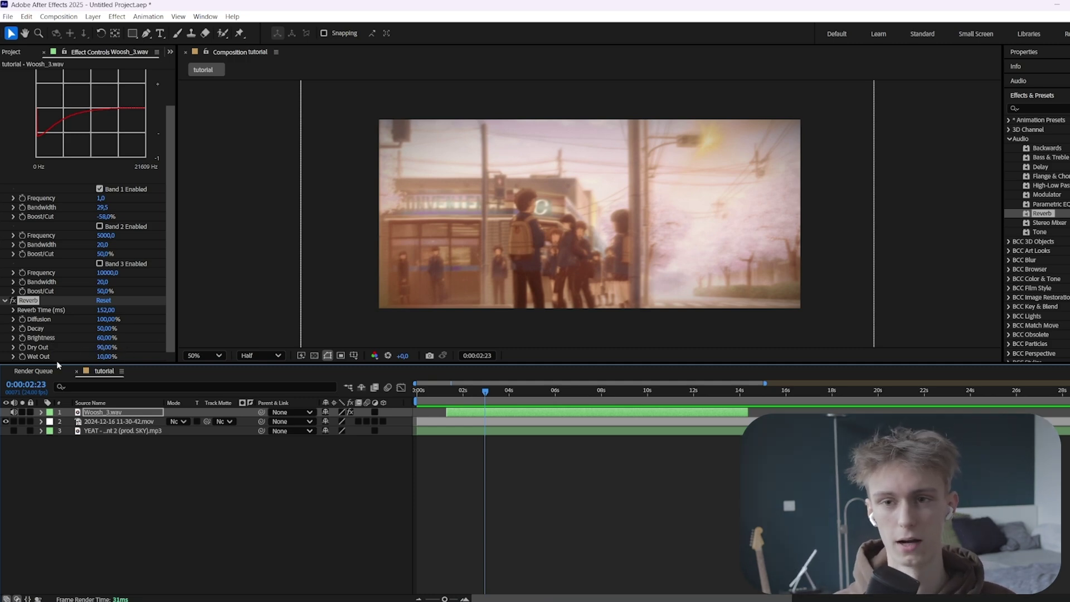
pyautogui.scroll(2, 78, 264)
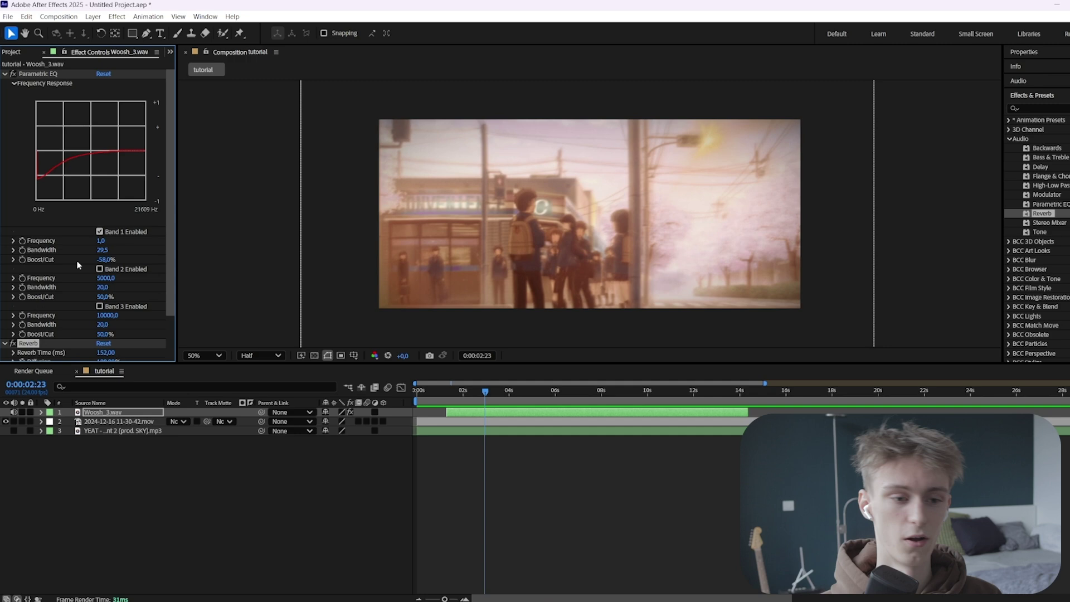